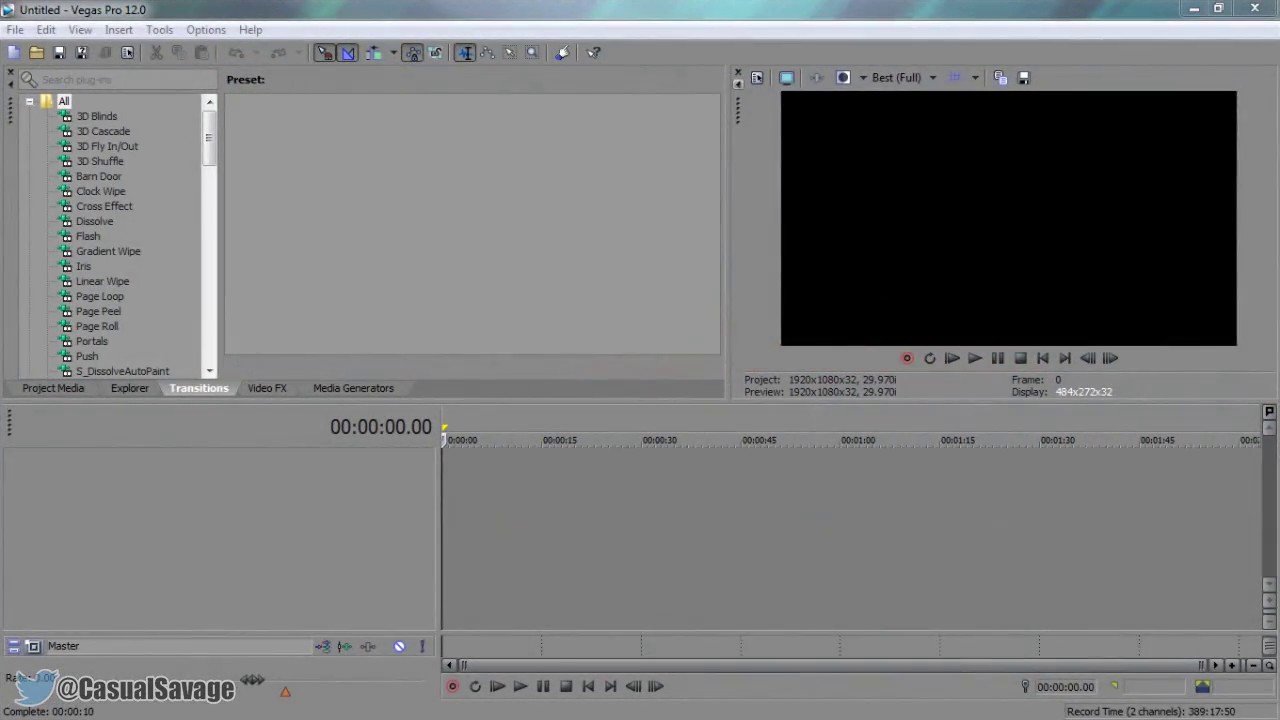
# Place the INTRO clip on the timeline, disable its resampling, and turn off Maintain aspect ratio
pyautogui.moveTo(518, 430); pyautogui.dragTo(380, 484)
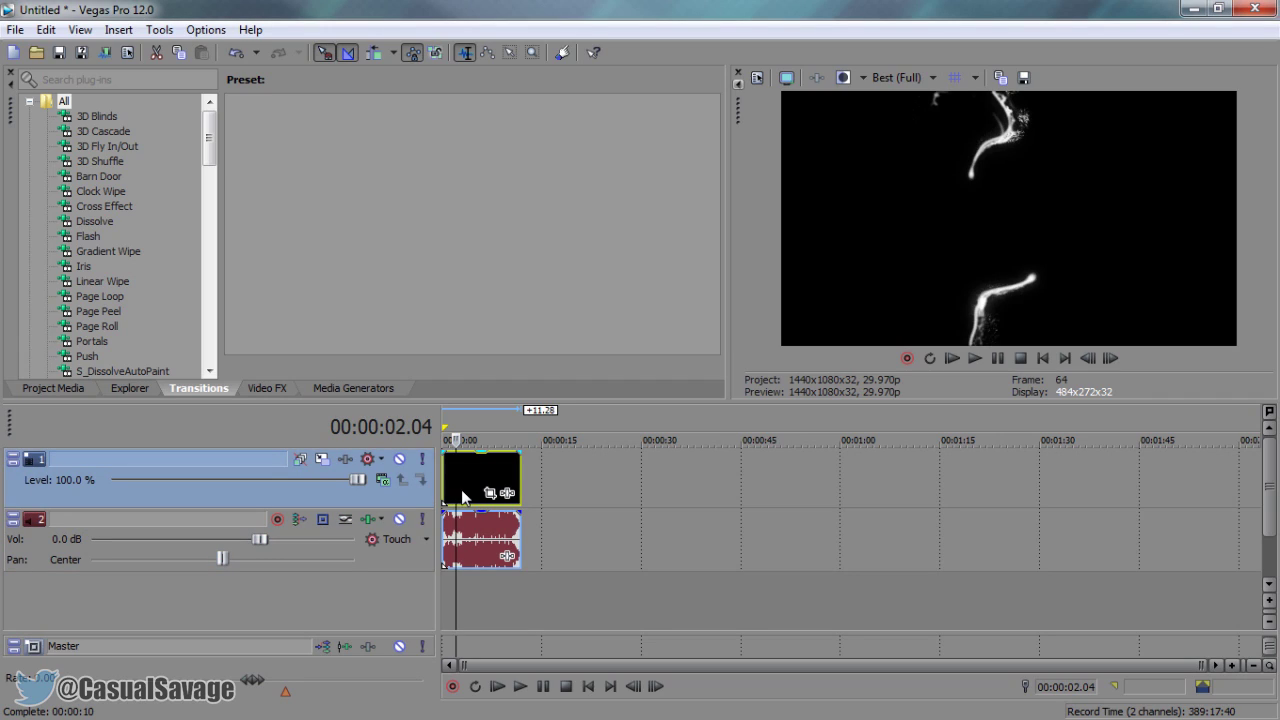
pyautogui.click(440, 485)
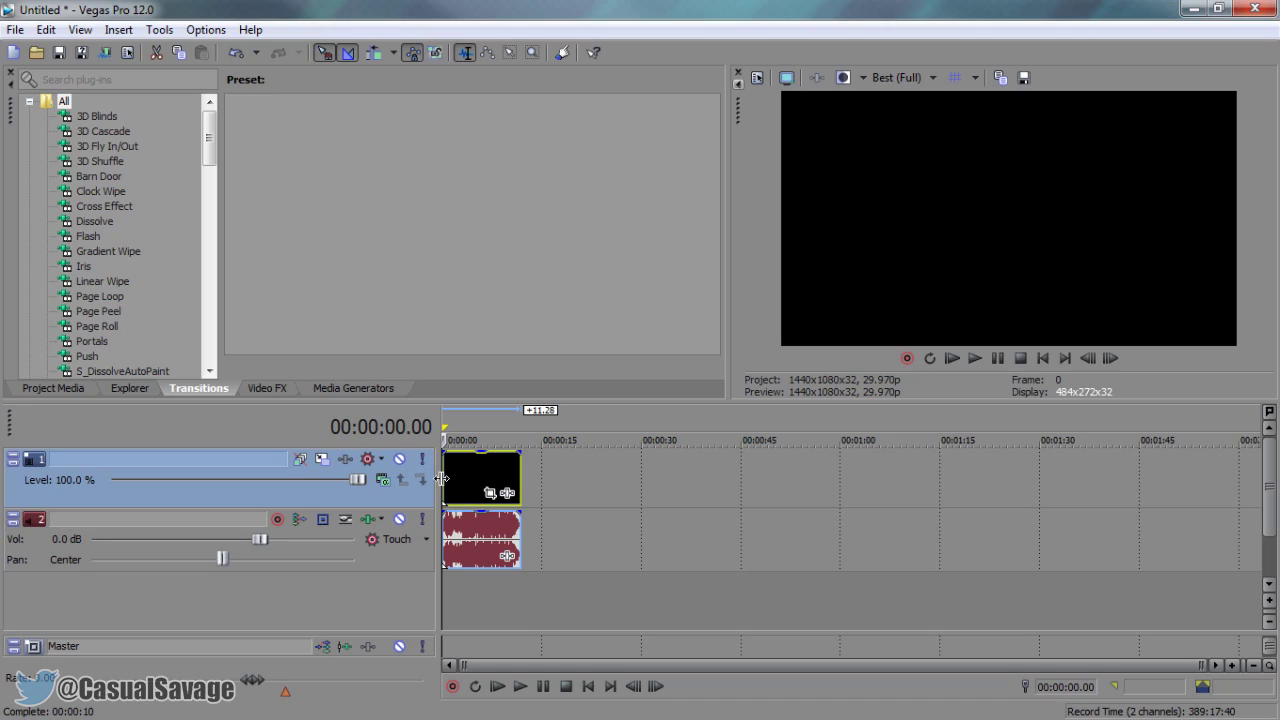
pyautogui.rightClick(457, 478)
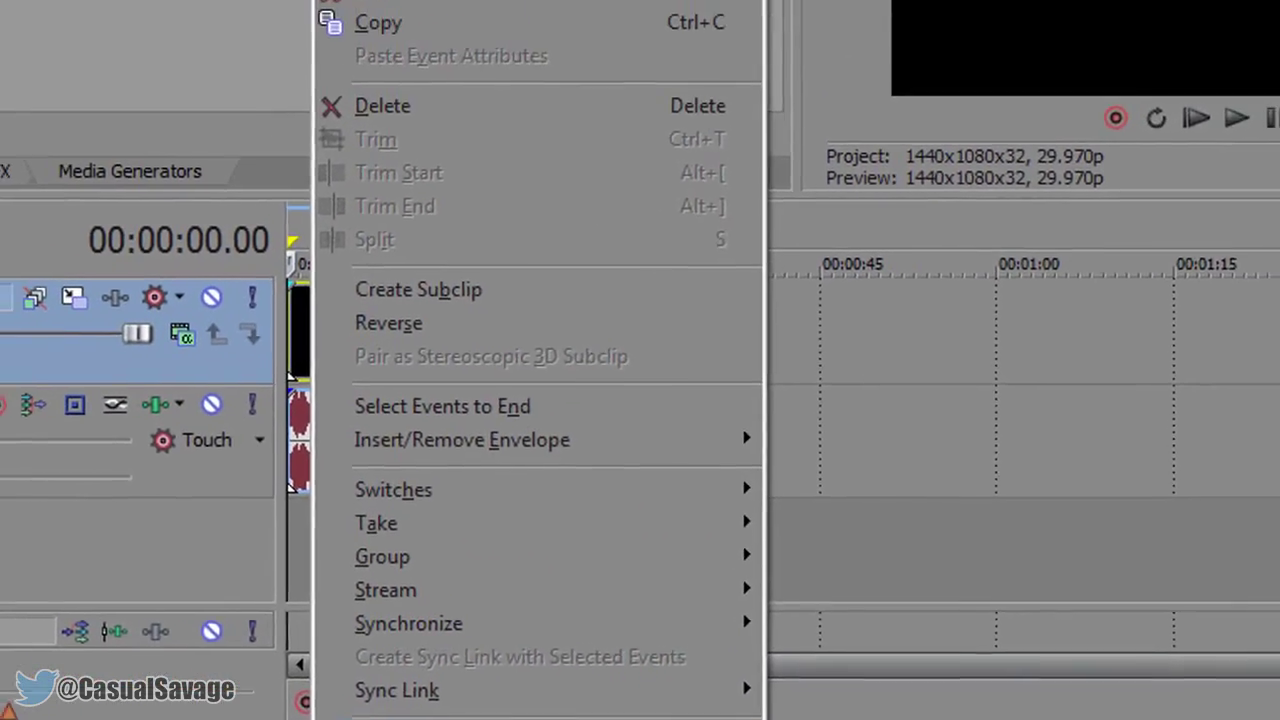
pyautogui.click(400, 716)
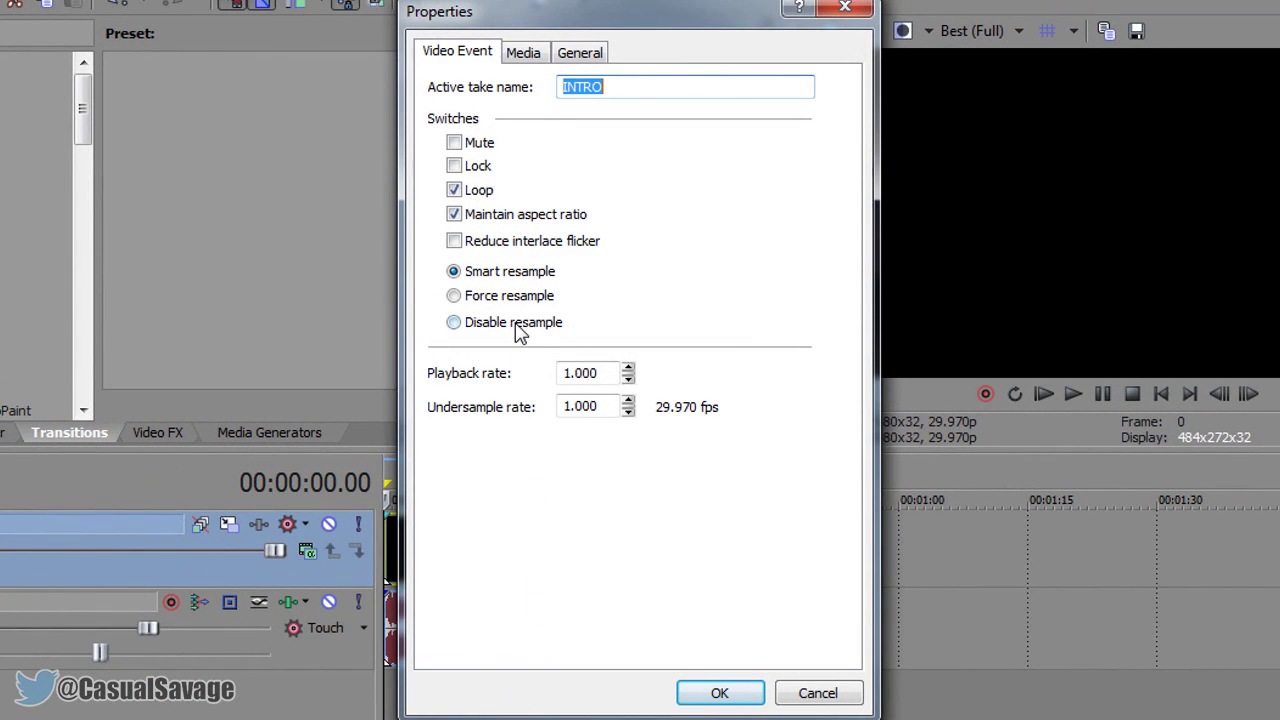
pyautogui.click(518, 330)
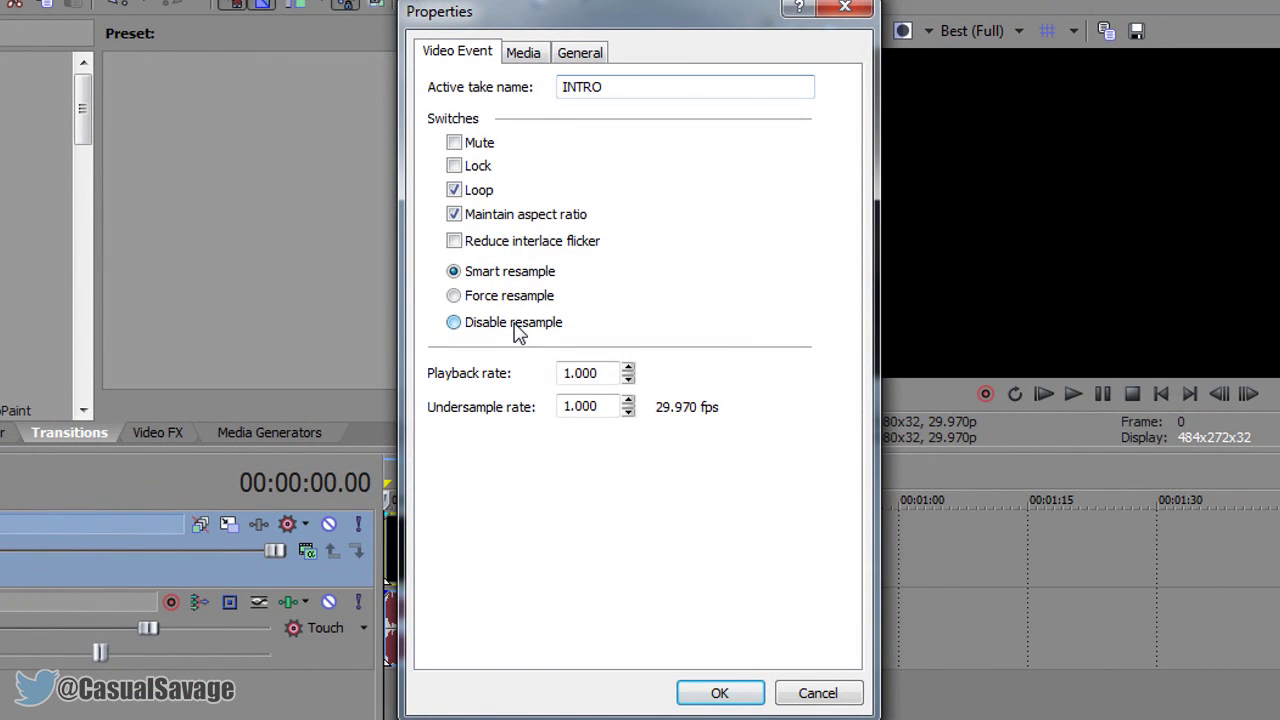
pyautogui.click(522, 216)
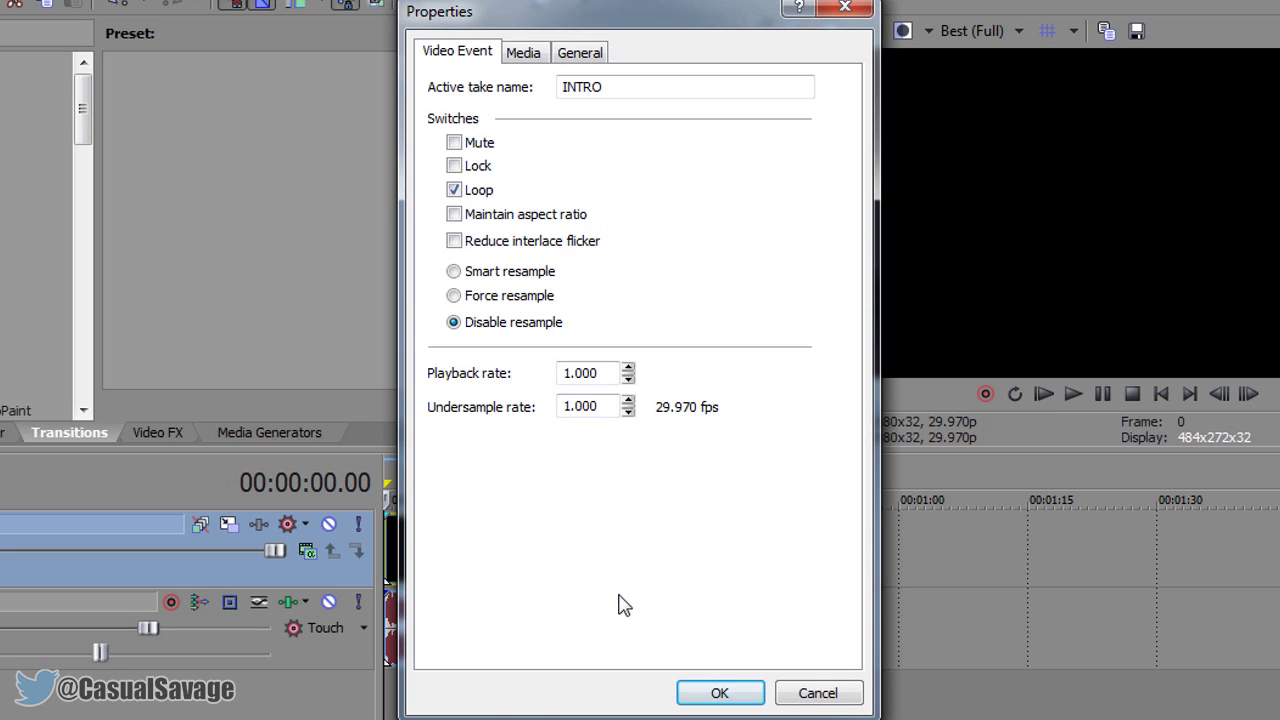
pyautogui.click(720, 694)
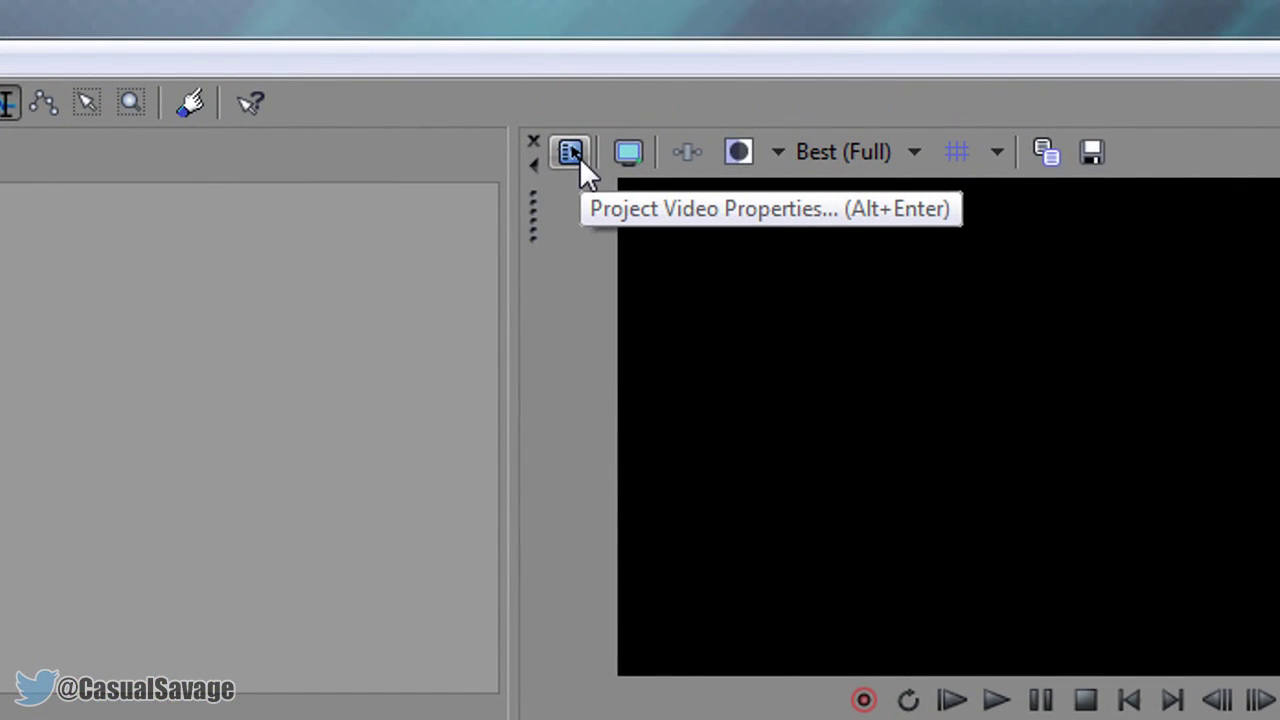
# Apply the HD 720-60p project template (1280x720, 59.940 fps) as the default for new projects
pyautogui.click(579, 157)
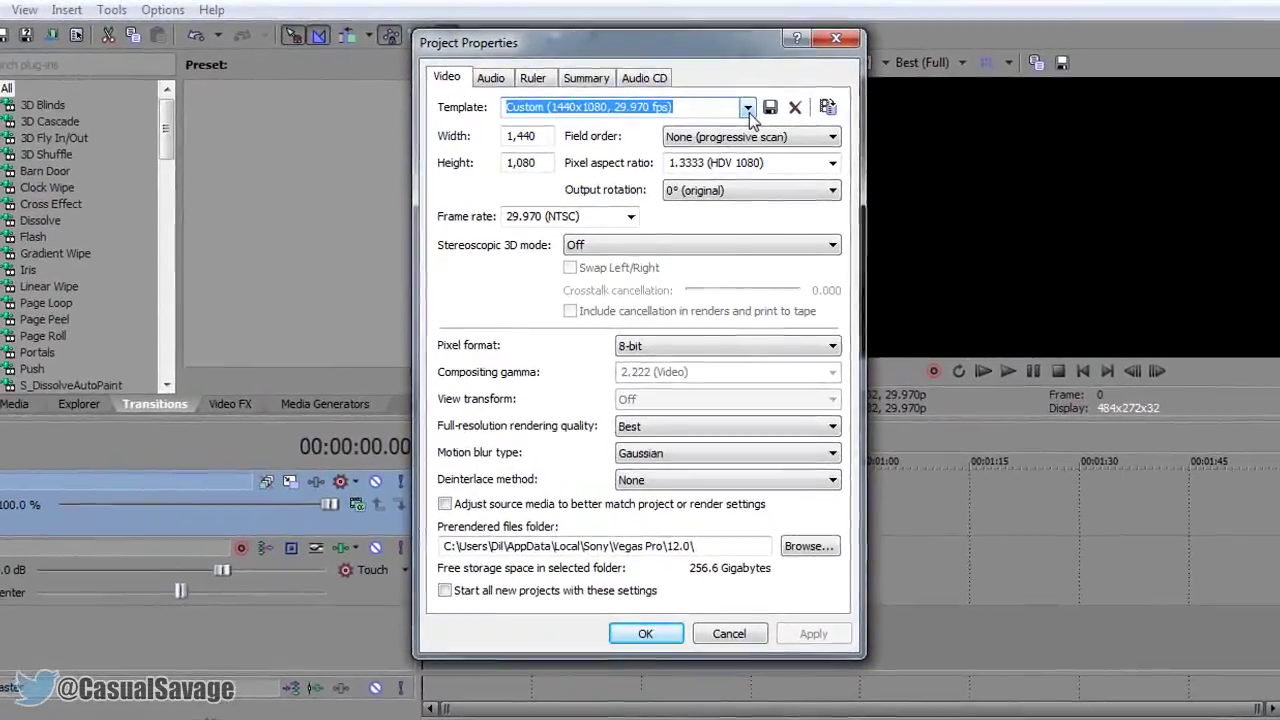
pyautogui.click(747, 107)
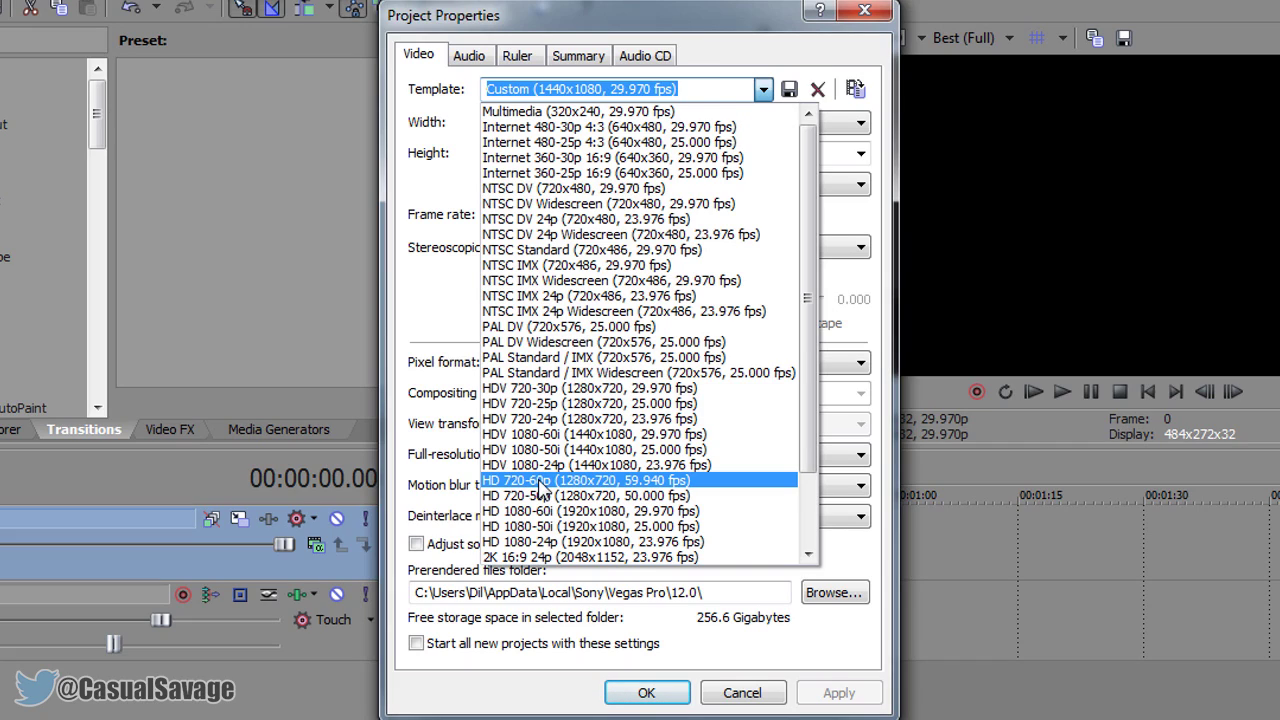
pyautogui.click(541, 489)
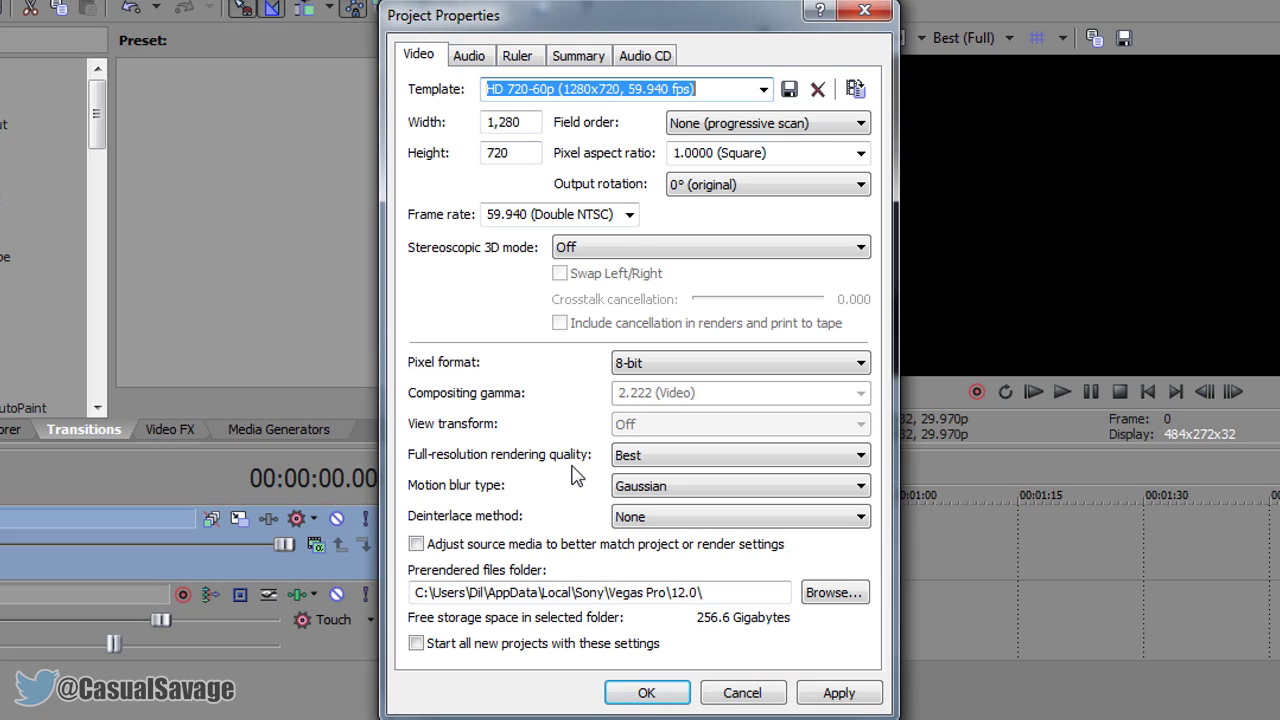
pyautogui.click(466, 655)
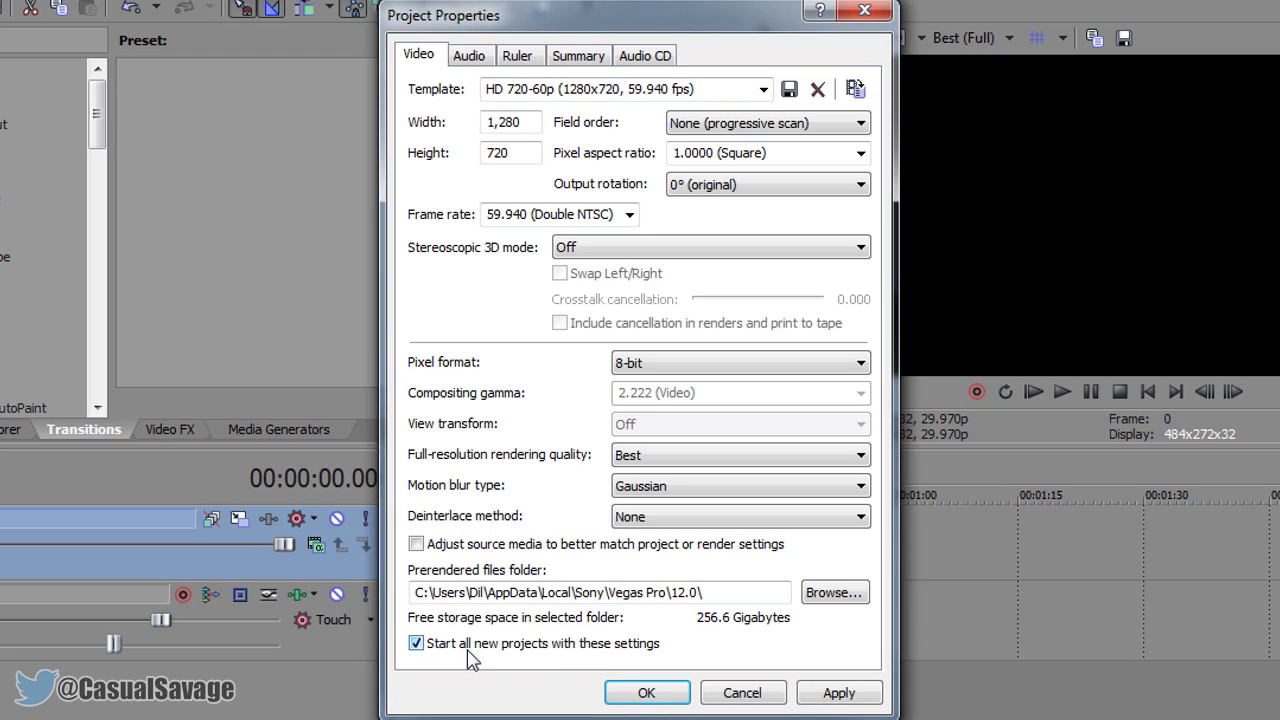
pyautogui.click(836, 692)
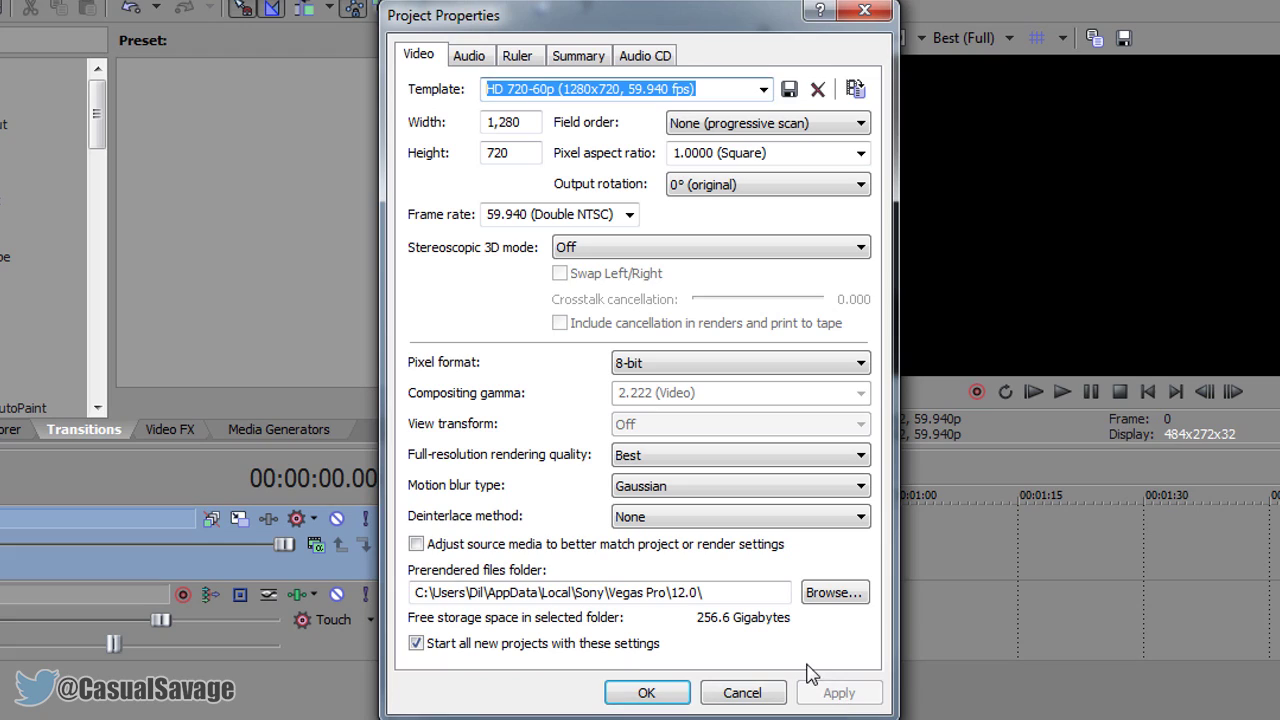
# Check the project audio settings, keeping resample and stretch quality at Best
pyautogui.click(469, 57)
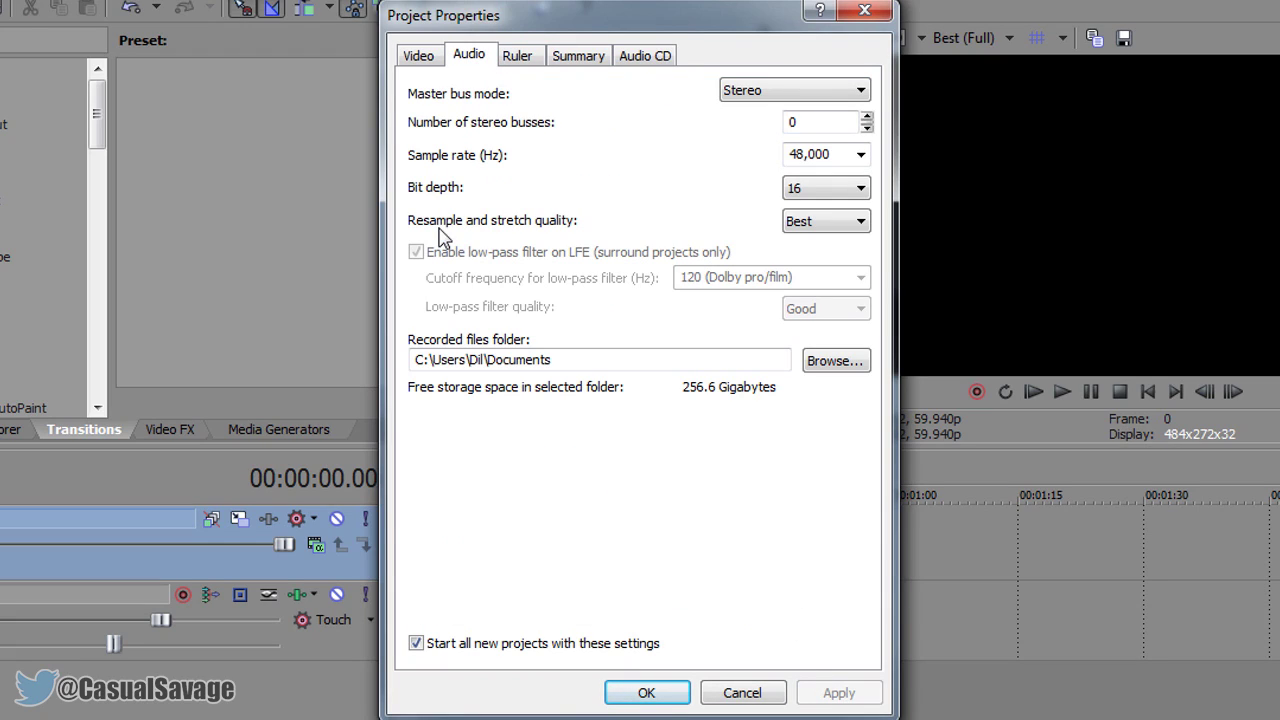
pyautogui.click(821, 225)
pyautogui.click(818, 278)
pyautogui.click(424, 58)
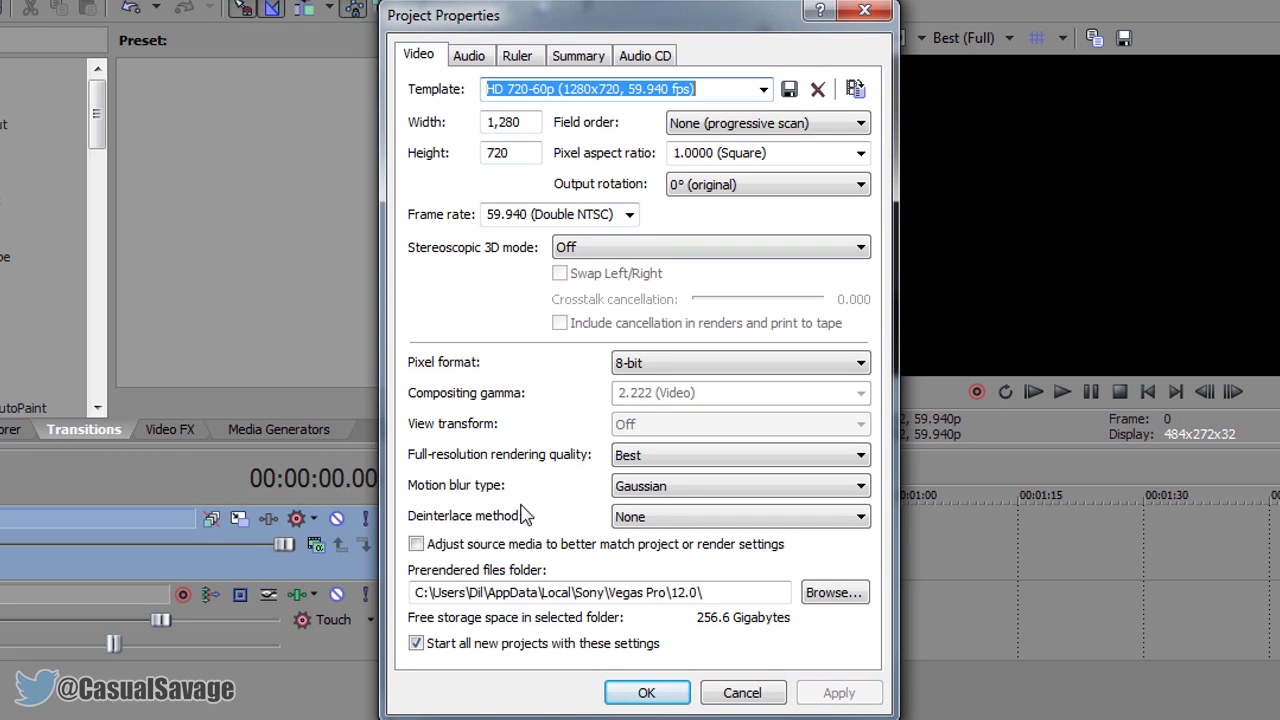
# Save the video settings as template '720 60FPS YT', select it, and close project properties
pyautogui.click(705, 90)
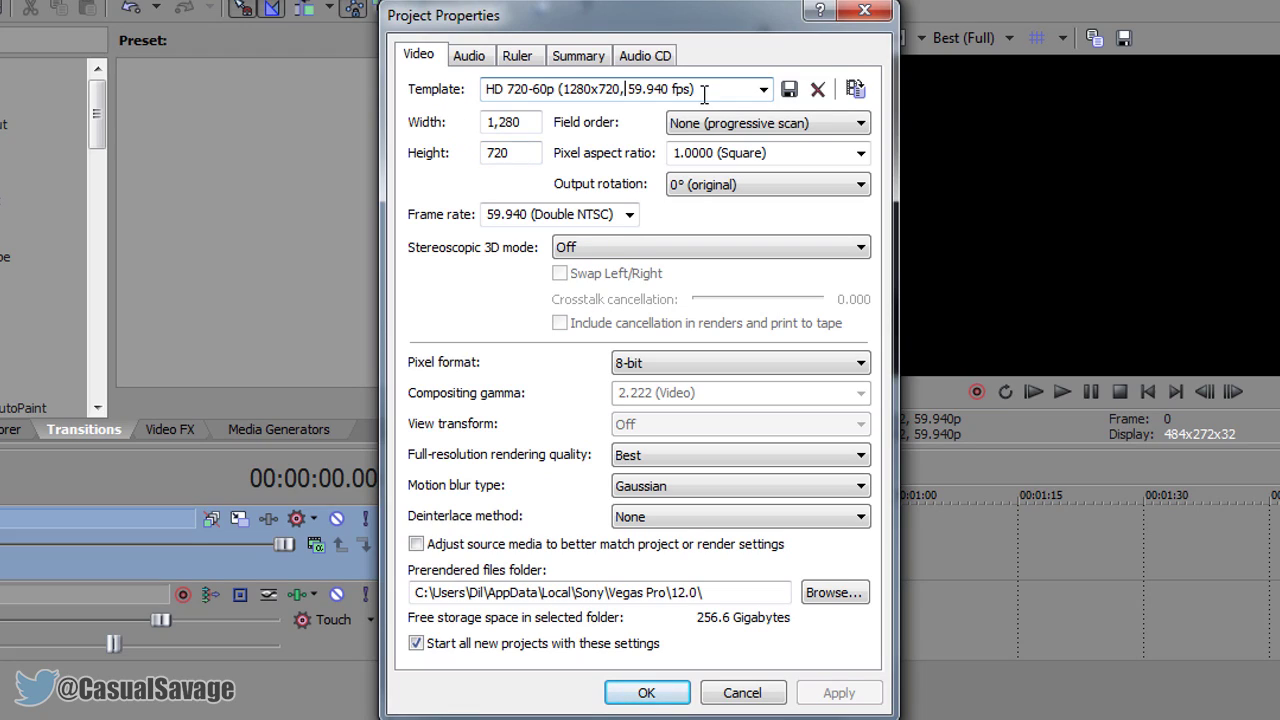
pyautogui.click(280, 131)
pyautogui.write('720 60FPS YT')
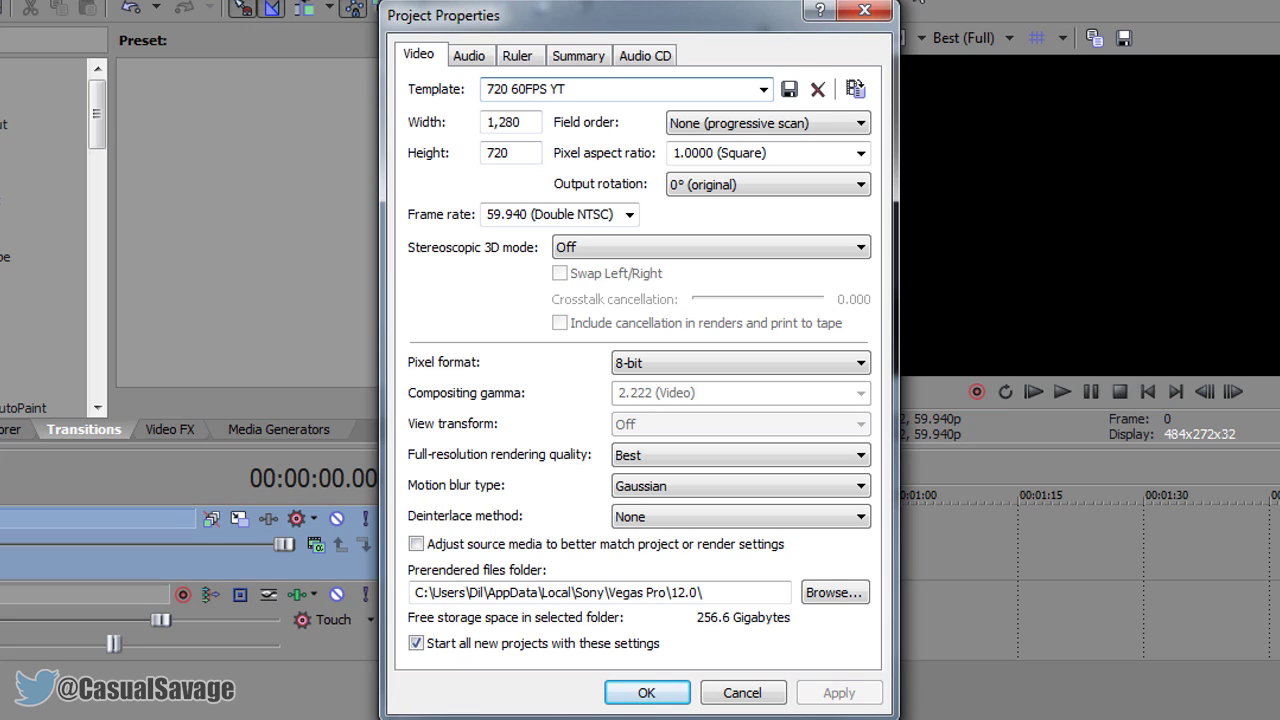
pyautogui.click(789, 91)
pyautogui.click(760, 335)
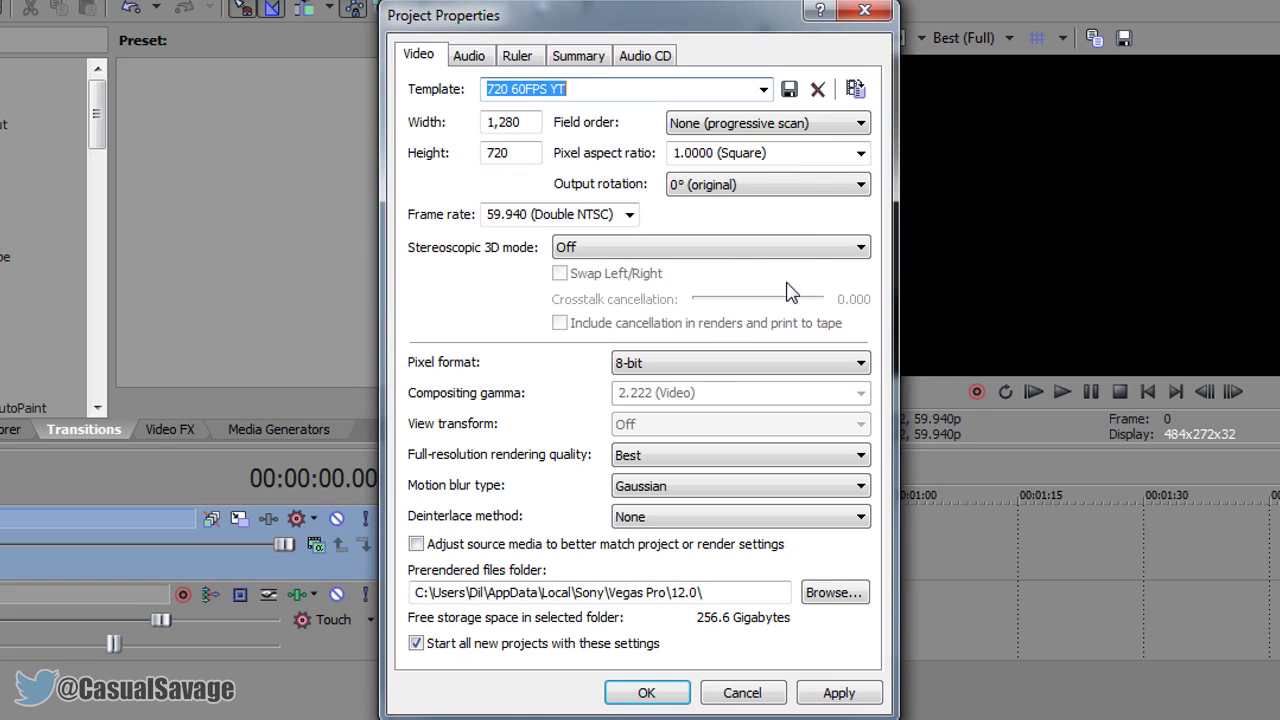
pyautogui.click(763, 90)
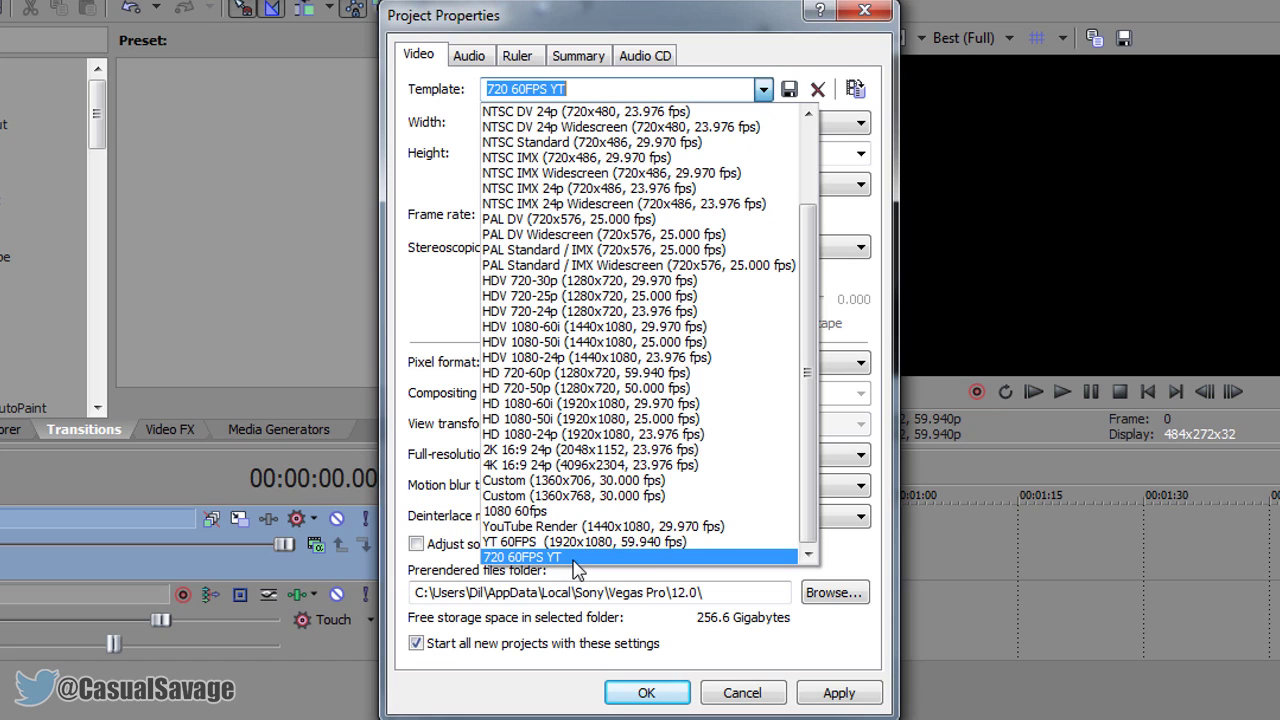
pyautogui.click(697, 633)
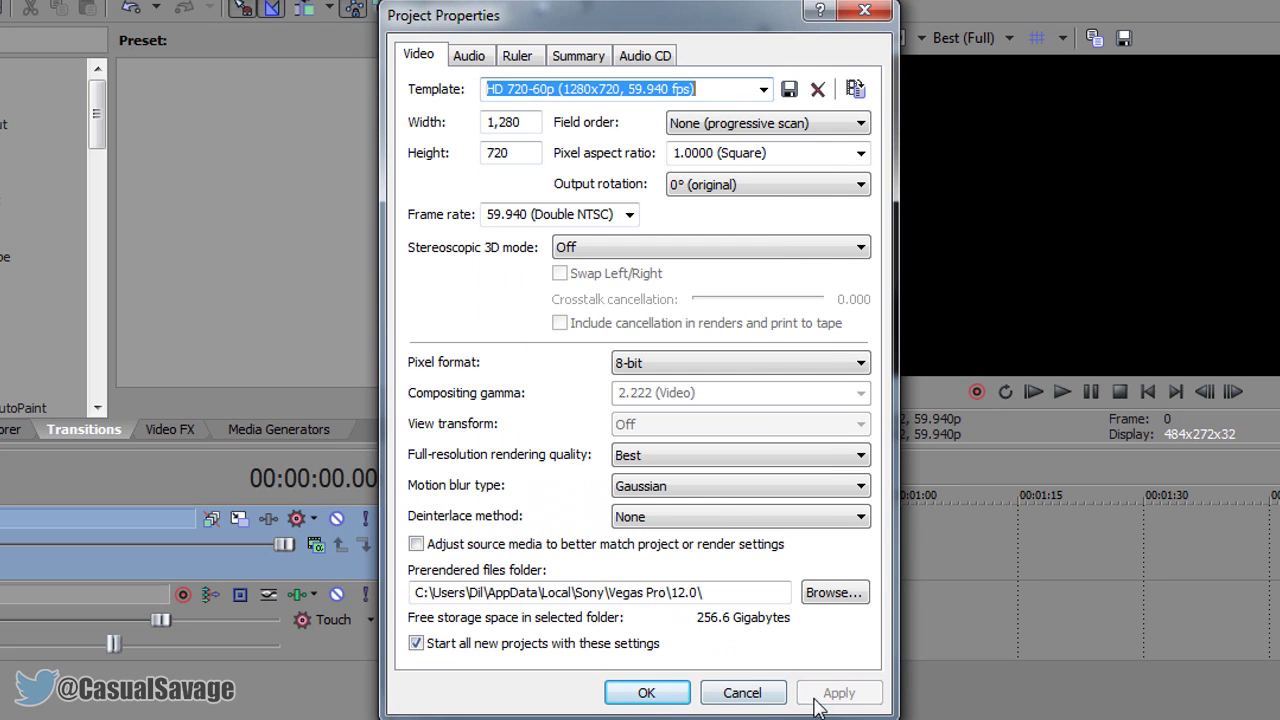
pyautogui.click(652, 694)
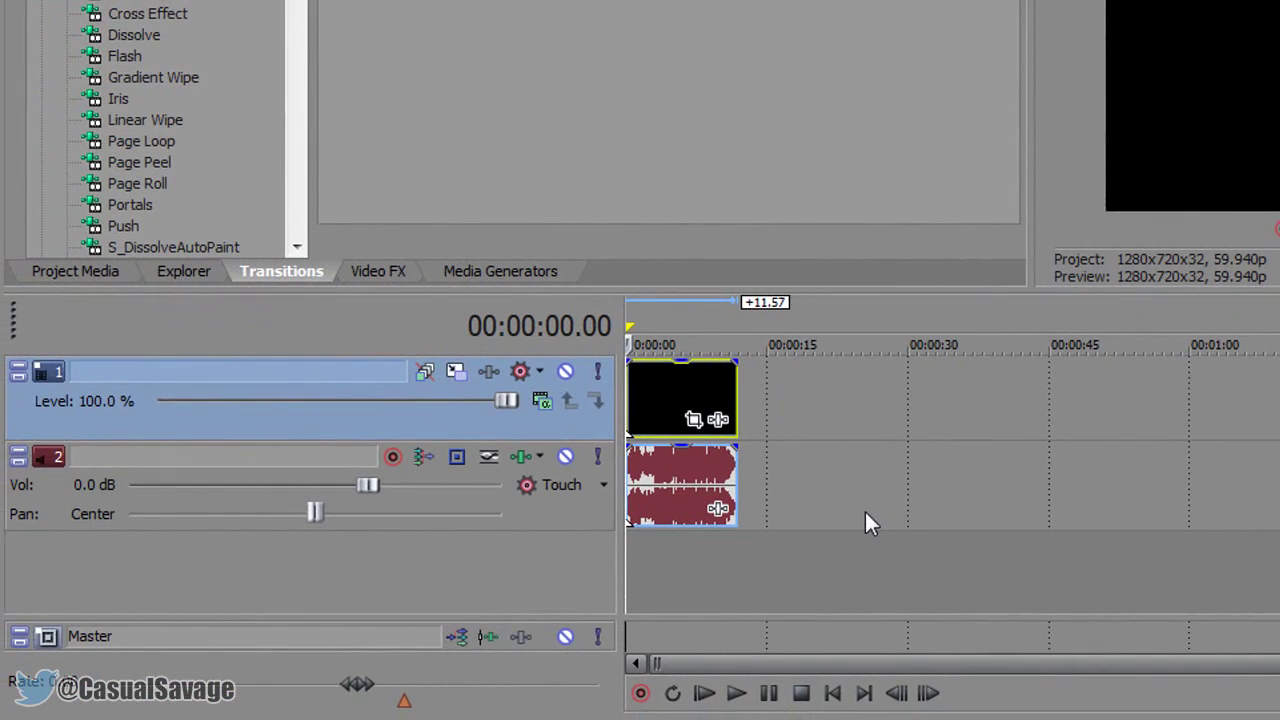
# Create a loop region spanning the whole clip, 00:00:00.00 to 00:00:11.57
pyautogui.scroll(3, 794, 529)
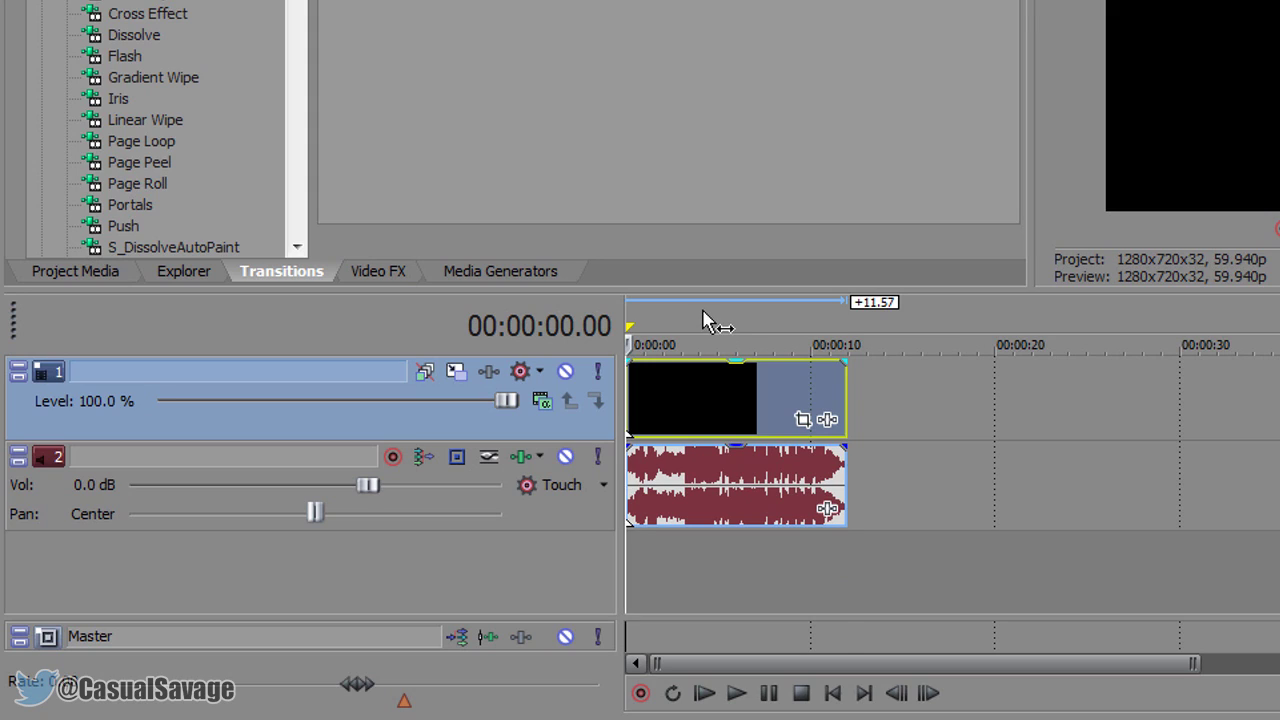
pyautogui.doubleClick(757, 434)
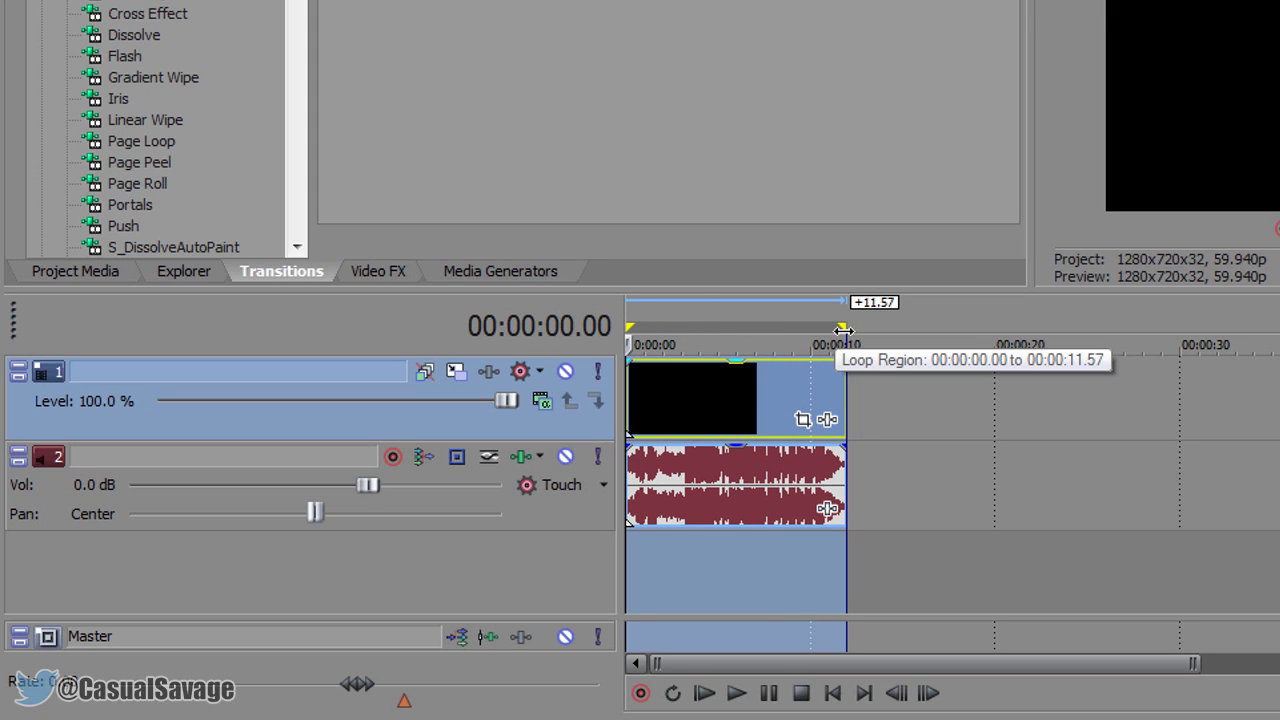
pyautogui.moveTo(846, 330)
pyautogui.mouseDown()
pyautogui.moveTo(858, 330)
pyautogui.moveTo(846, 330)
pyautogui.mouseUp()
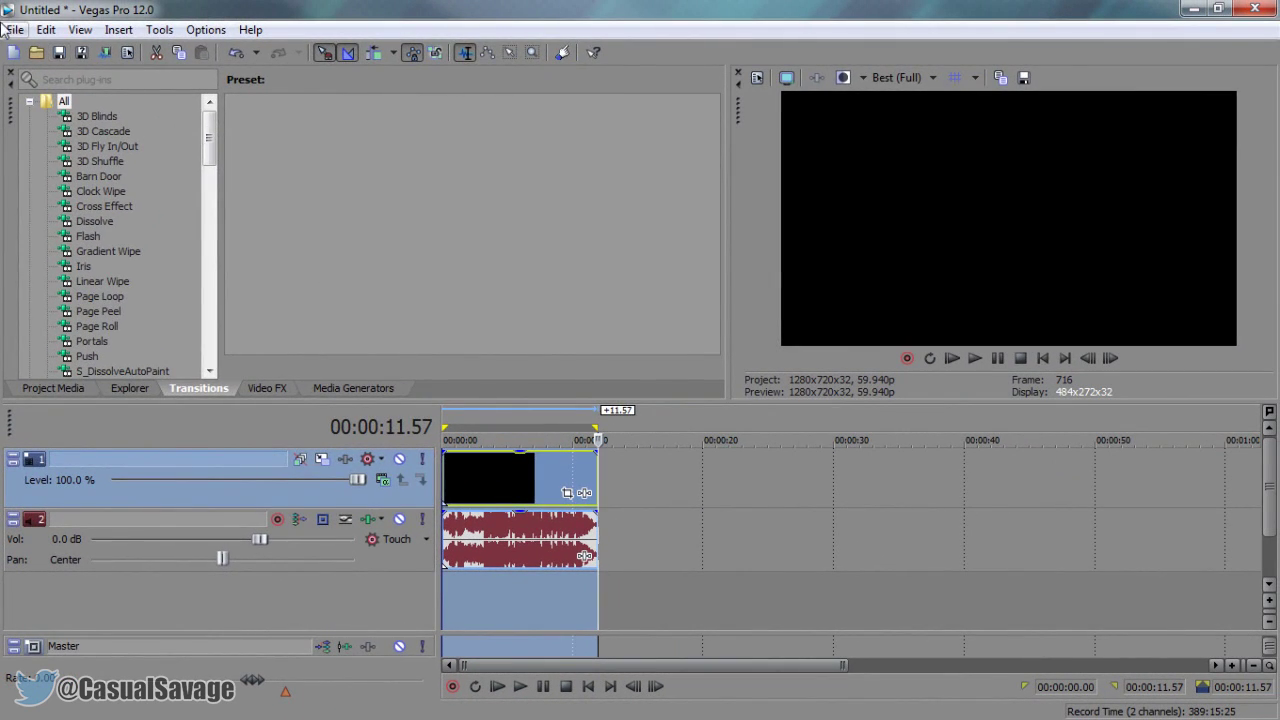
pyautogui.click(15, 29)
# In Render As, select the Windows Media Video V11 '6 Mbps HD 720-30p Video' template
pyautogui.click(60, 162)
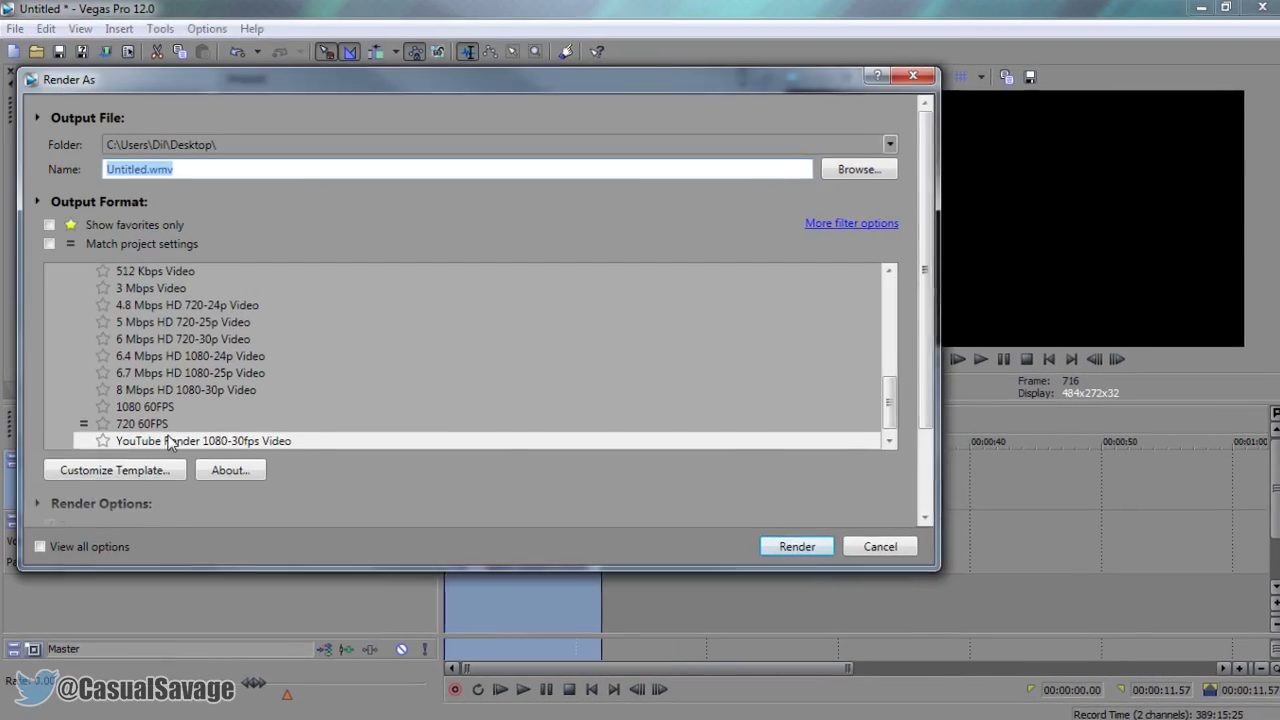
pyautogui.scroll(2, 172, 450)
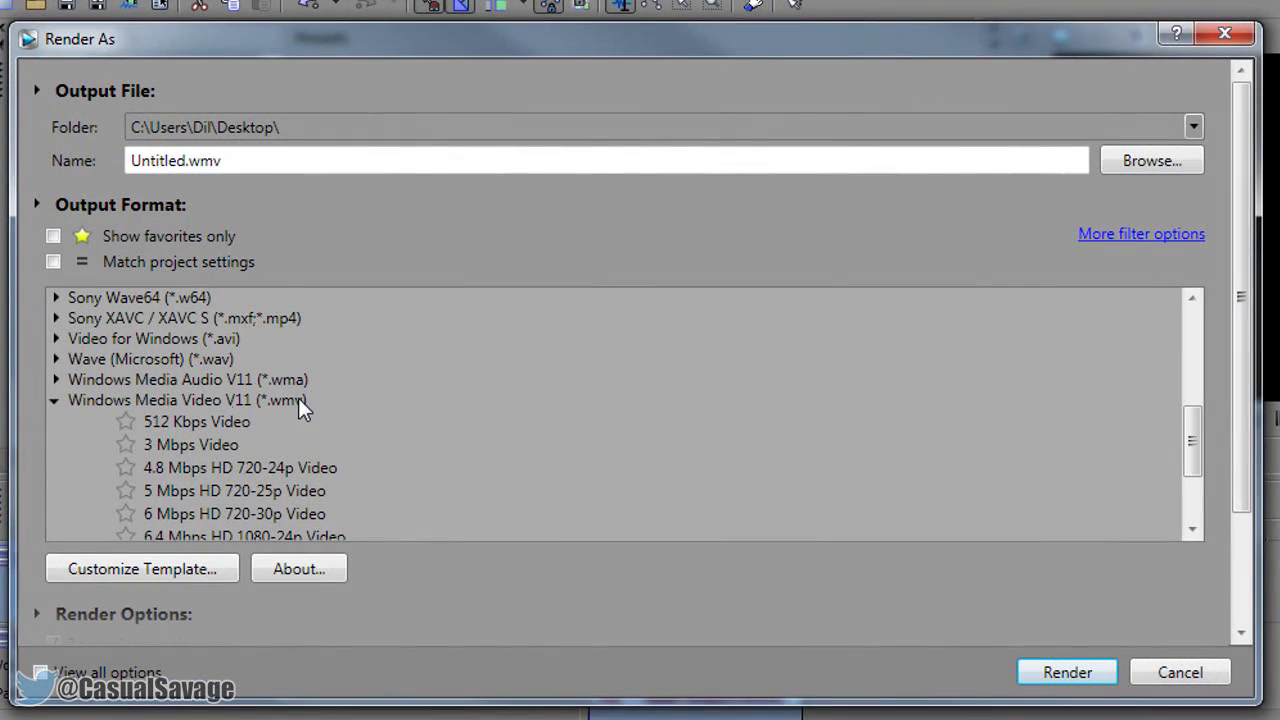
pyautogui.scroll(-1, 330, 466)
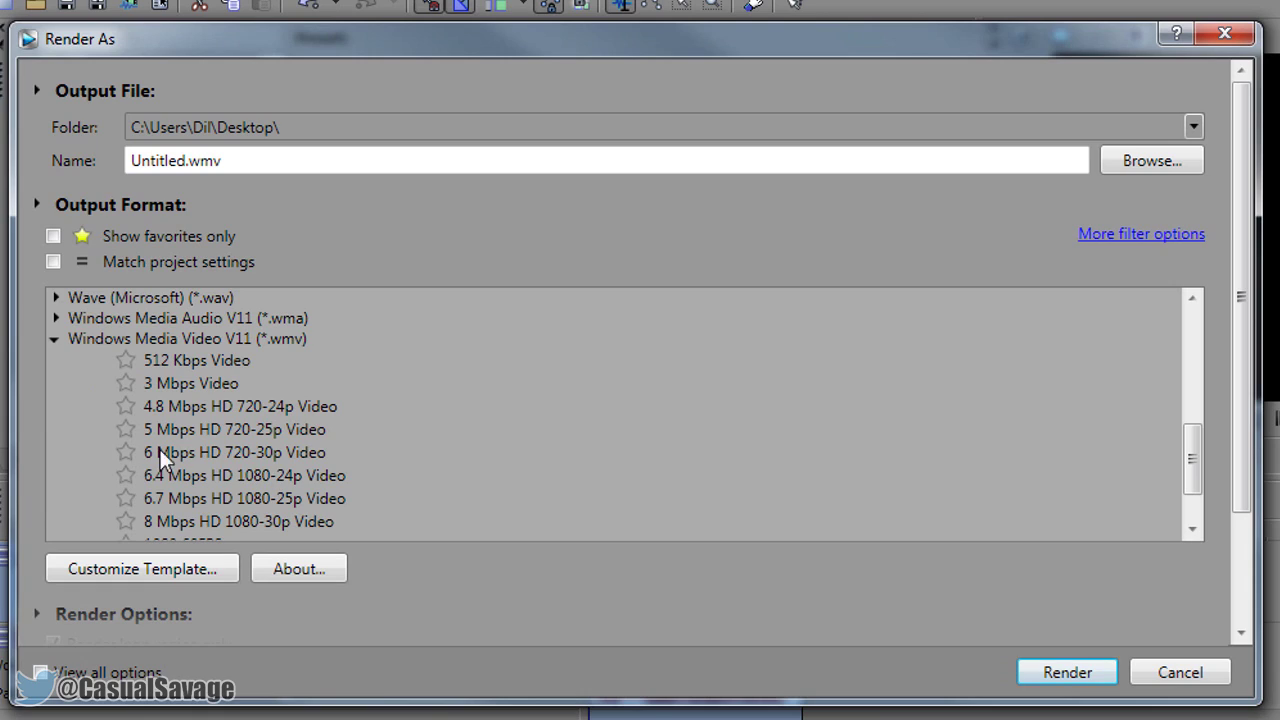
pyautogui.click(265, 453)
# Customize the template's video: frame rate 59.94 (Double NTSC) and smoothness 100
pyautogui.click(139, 568)
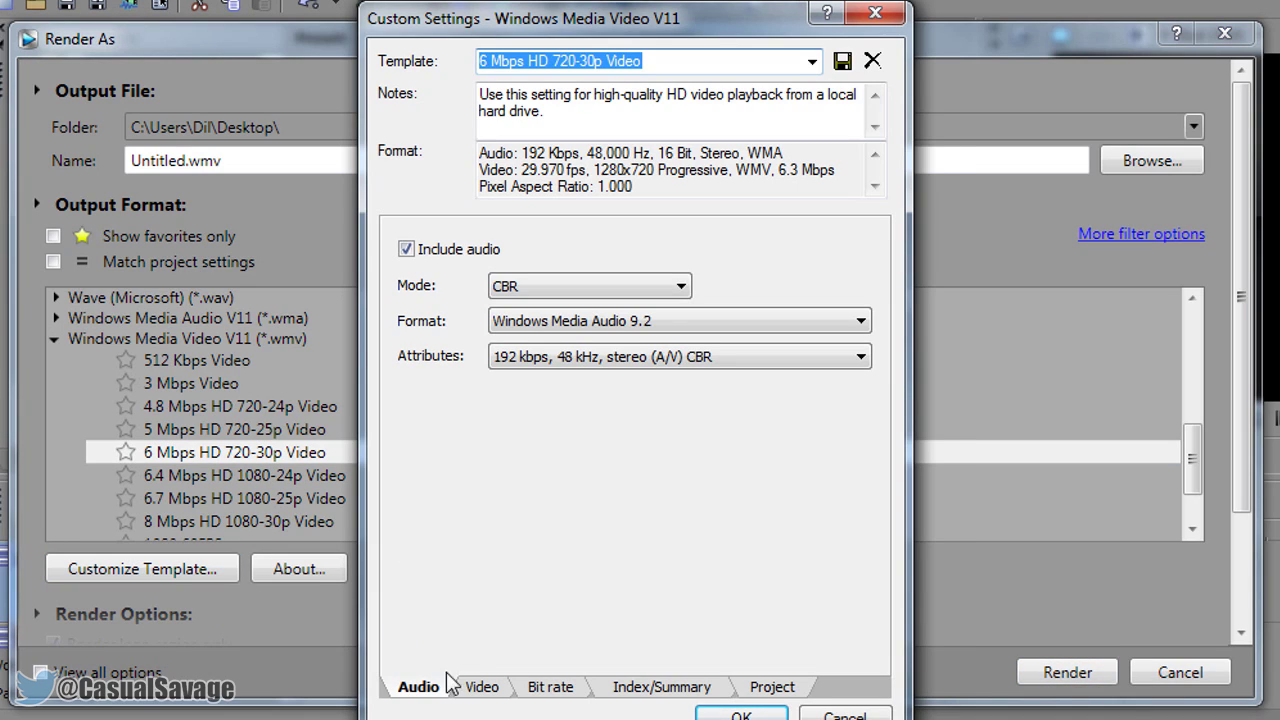
pyautogui.click(481, 688)
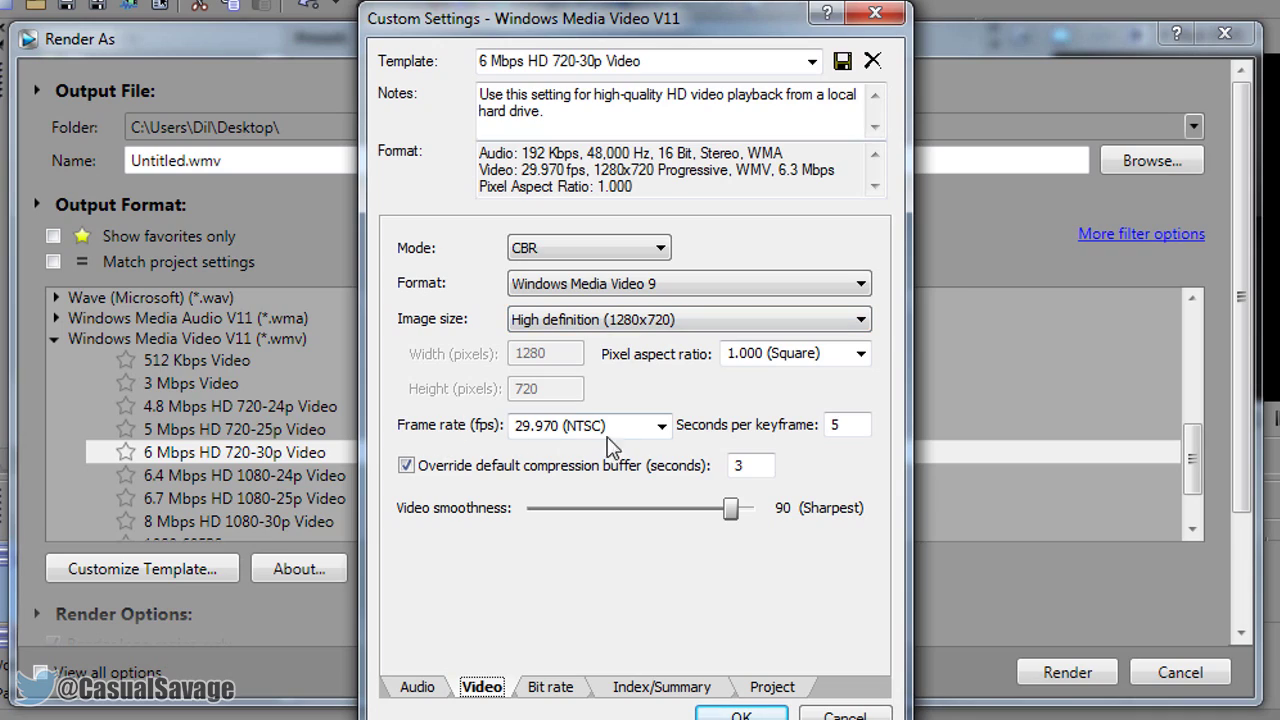
pyautogui.click(662, 426)
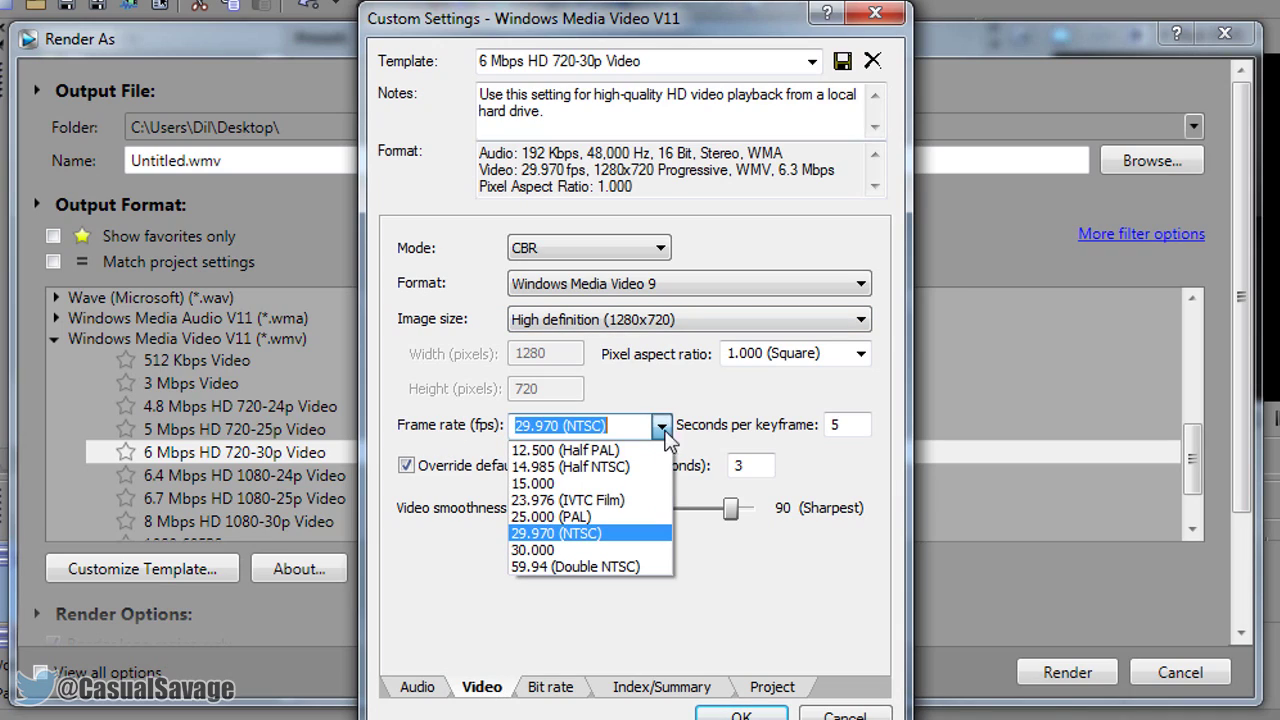
pyautogui.click(548, 567)
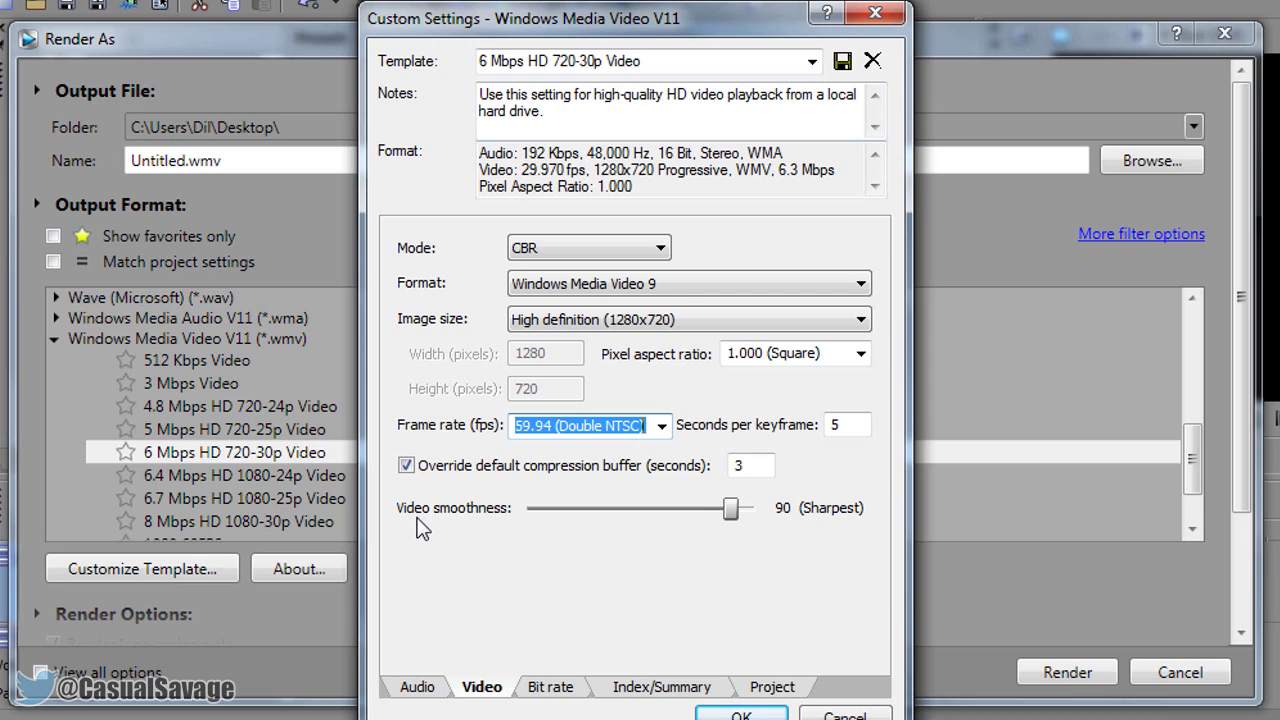
pyautogui.moveTo(733, 508); pyautogui.dragTo(802, 508)
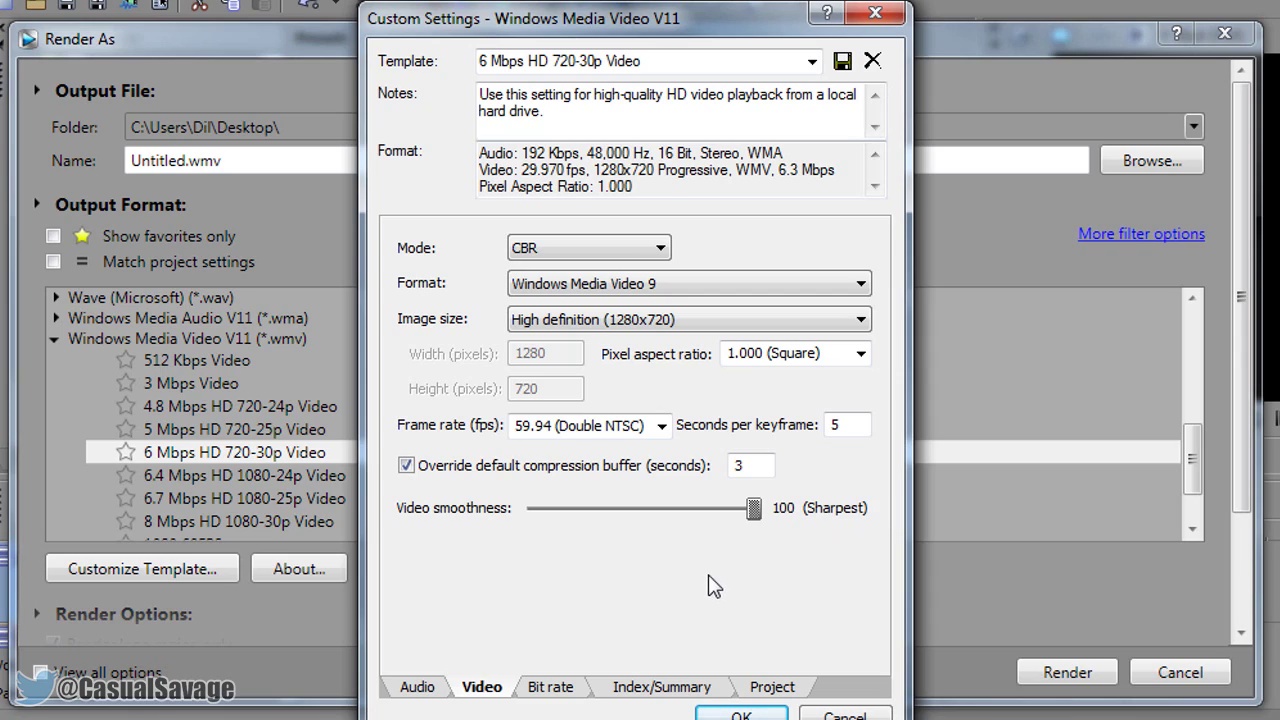
# Set video rendering quality to Best and save the template as '720 60fps yt'
pyautogui.click(768, 693)
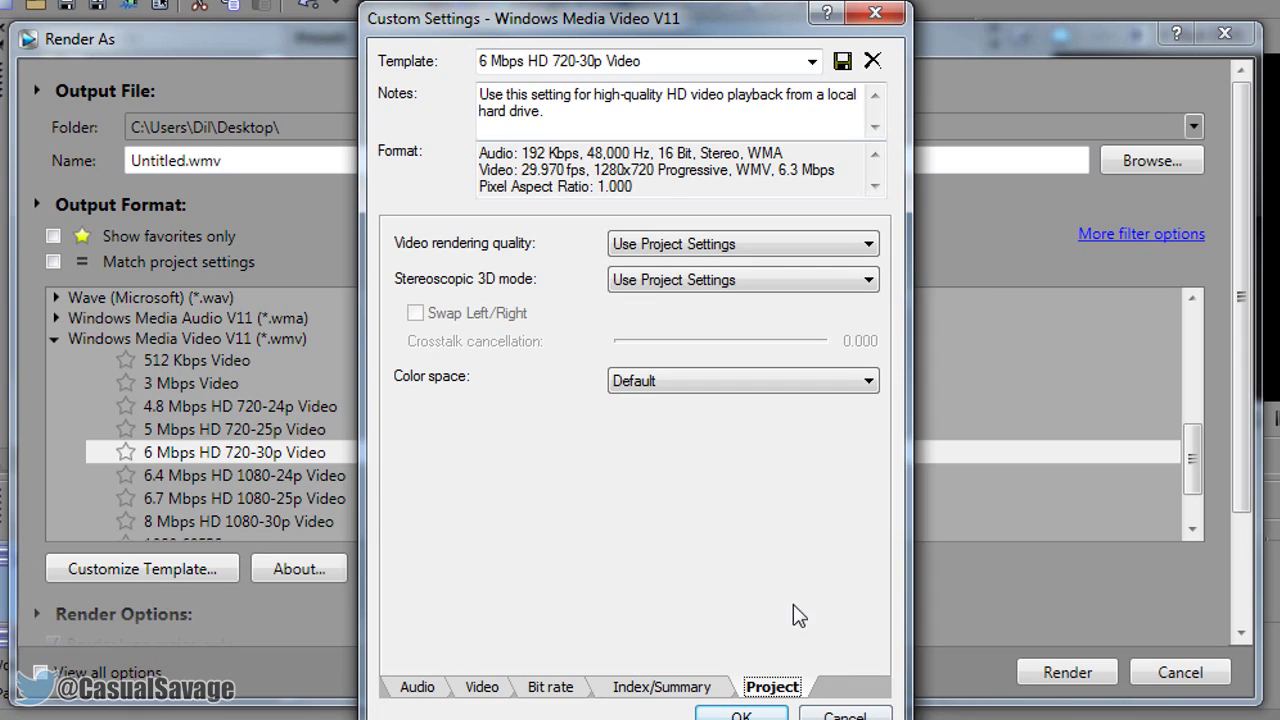
pyautogui.click(688, 242)
pyautogui.click(649, 336)
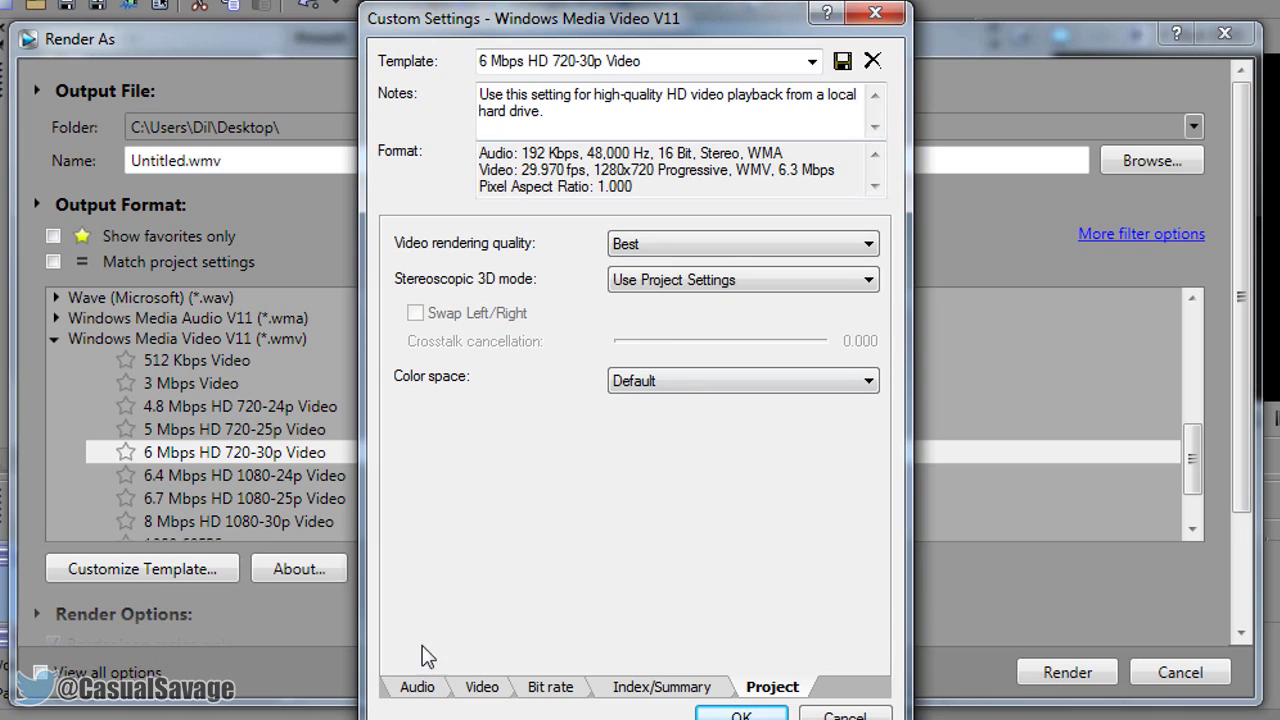
pyautogui.click(417, 687)
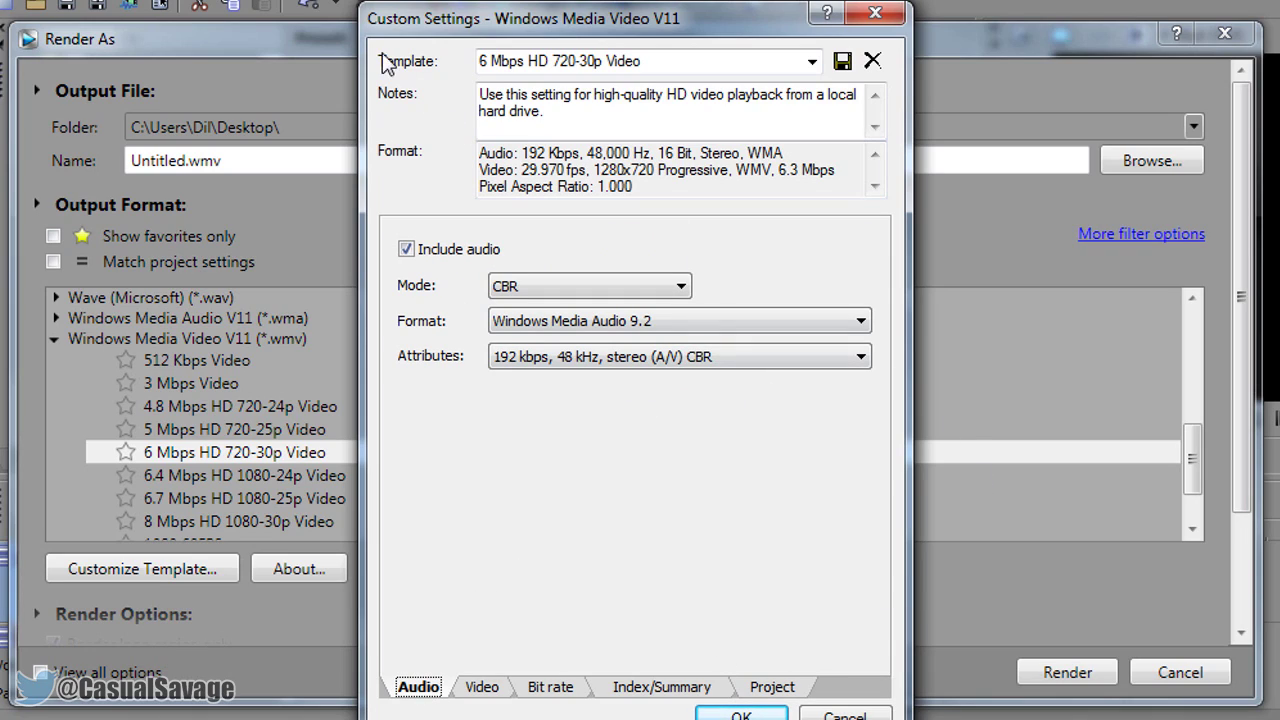
pyautogui.click(780, 61)
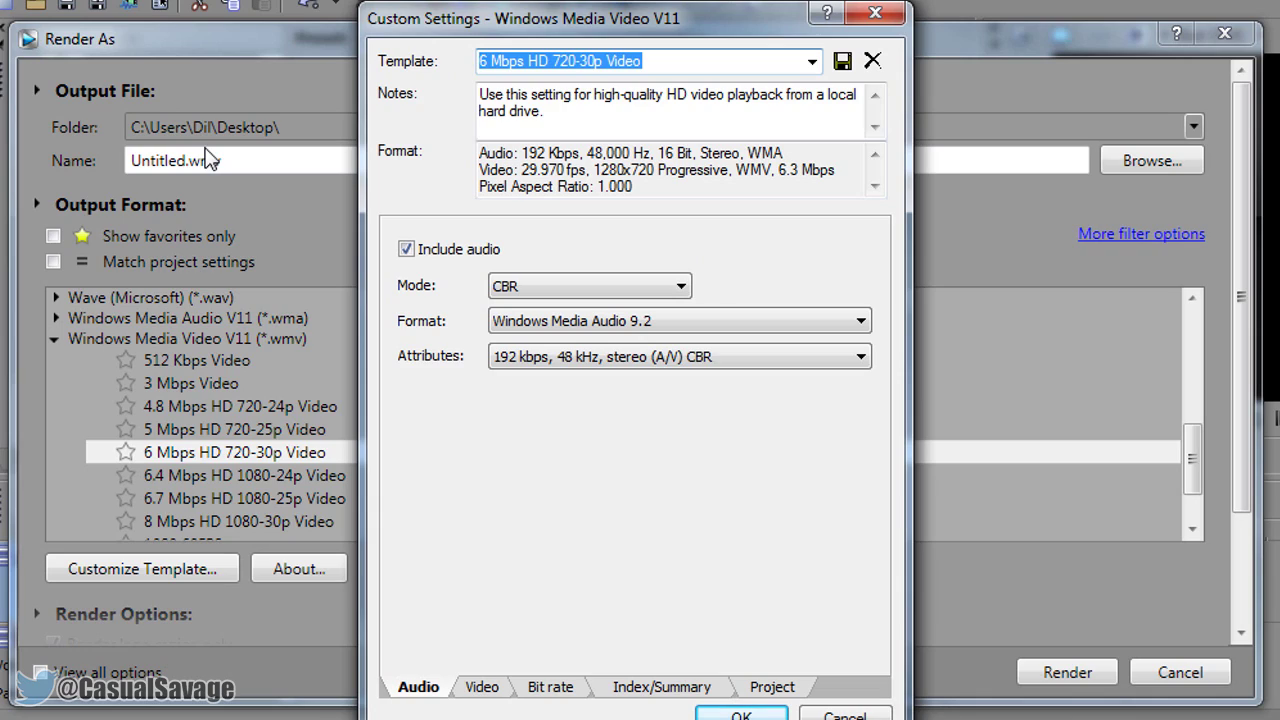
pyautogui.write('720 60fps yt')
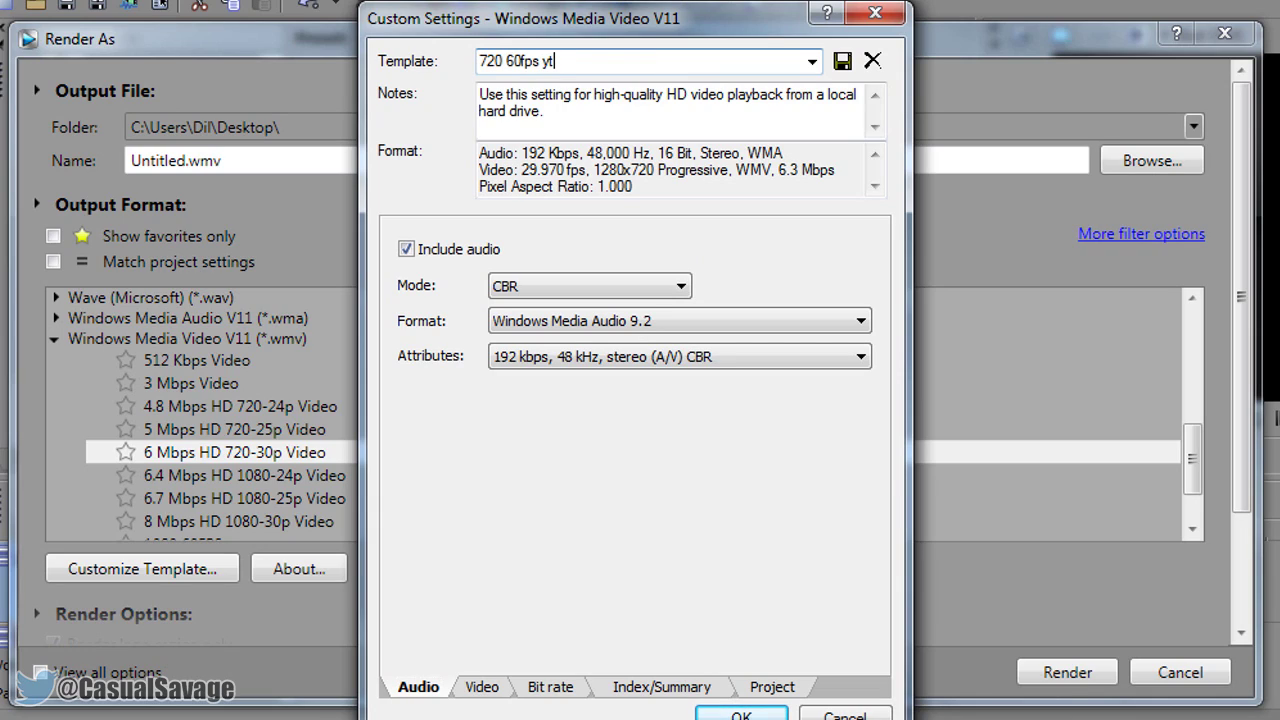
pyautogui.click(843, 62)
# Name the output file '60fps' and start rendering it with the 720 60fps yt template
pyautogui.click(744, 712)
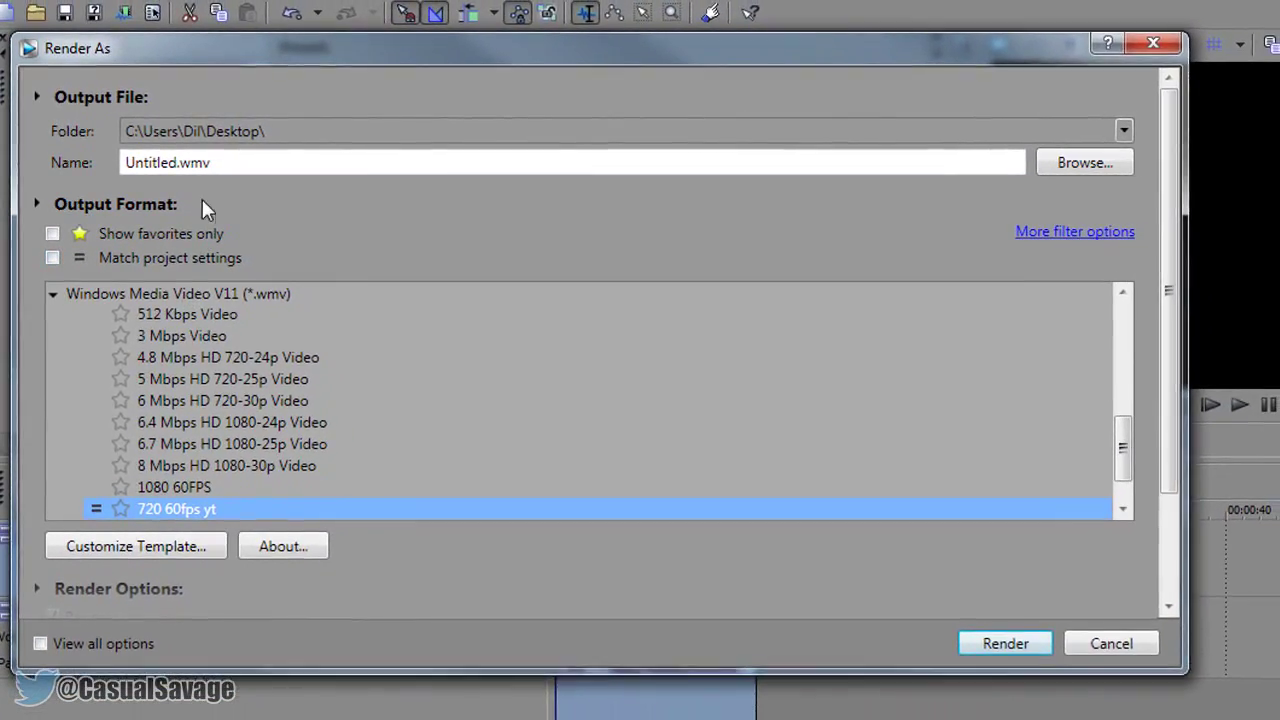
pyautogui.doubleClick(400, 162)
pyautogui.write('60fps')
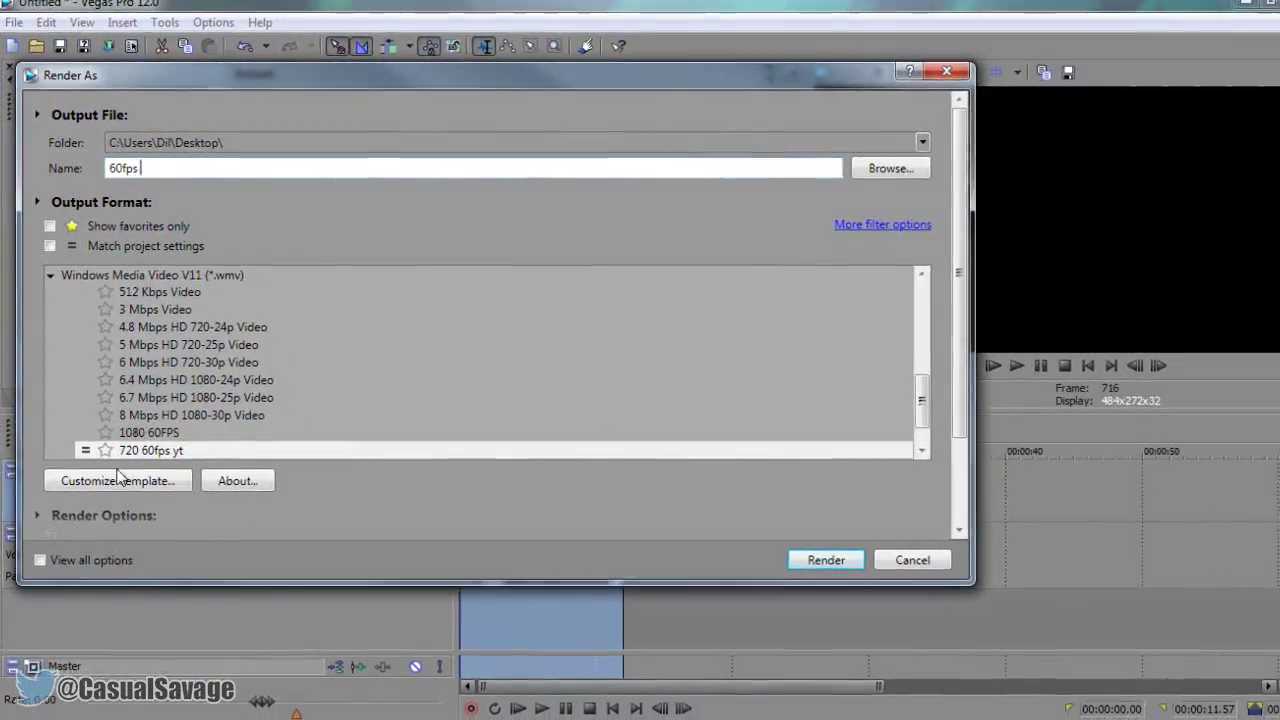
pyautogui.click(790, 544)
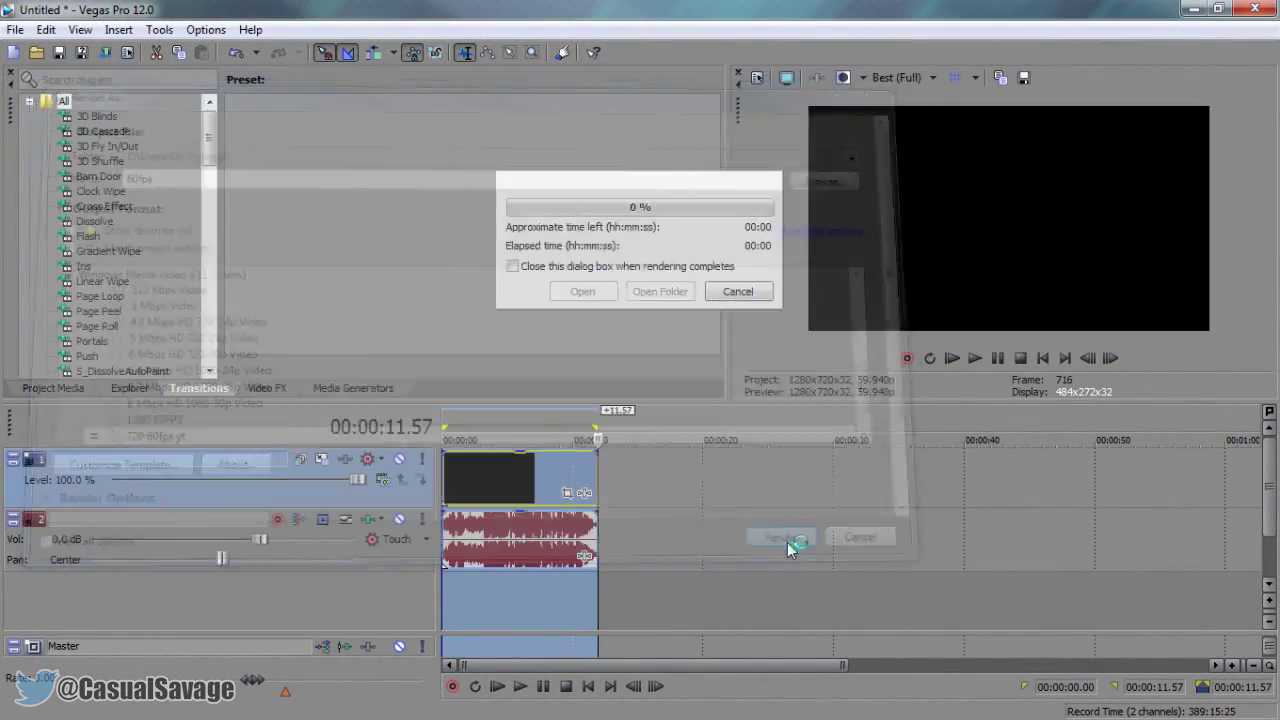